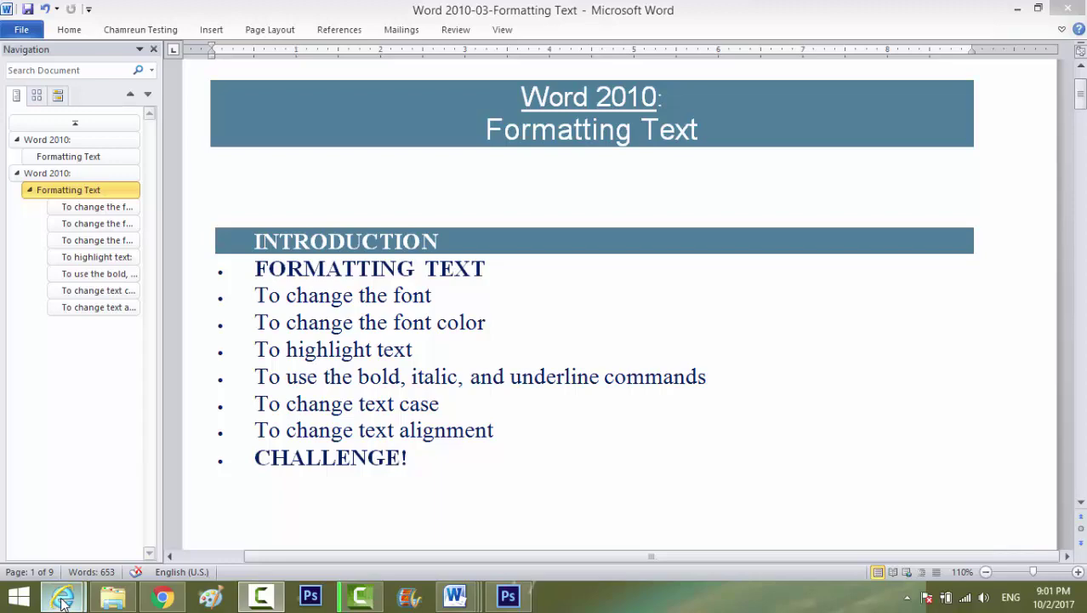
Look through the YouTube channel window, then return to the Formatting Text document
mouse_move(61, 601)
click(313, 468)
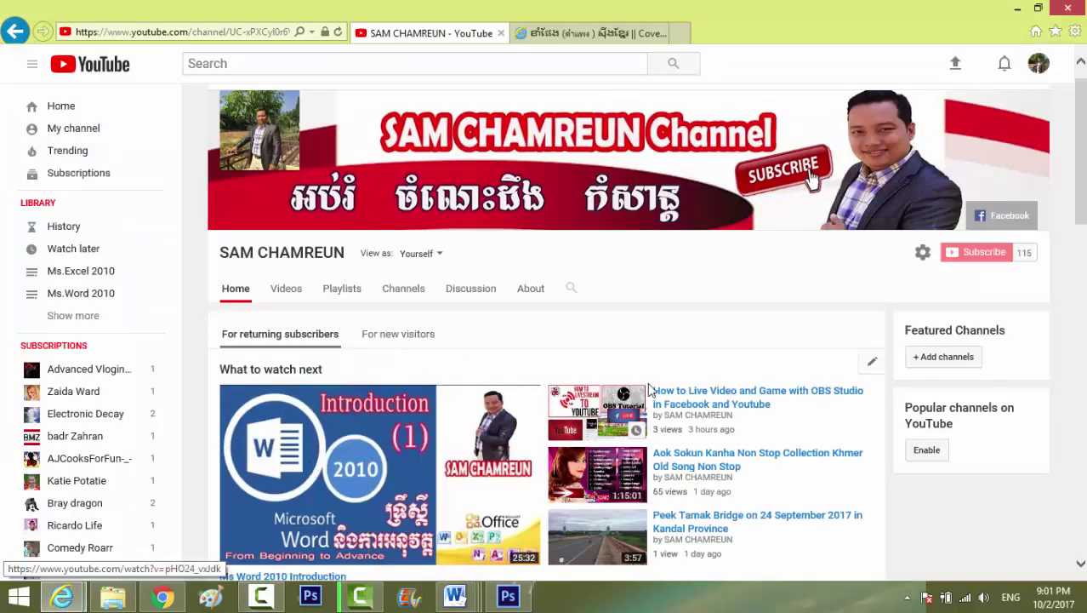
scroll(715, 412, down, 1)
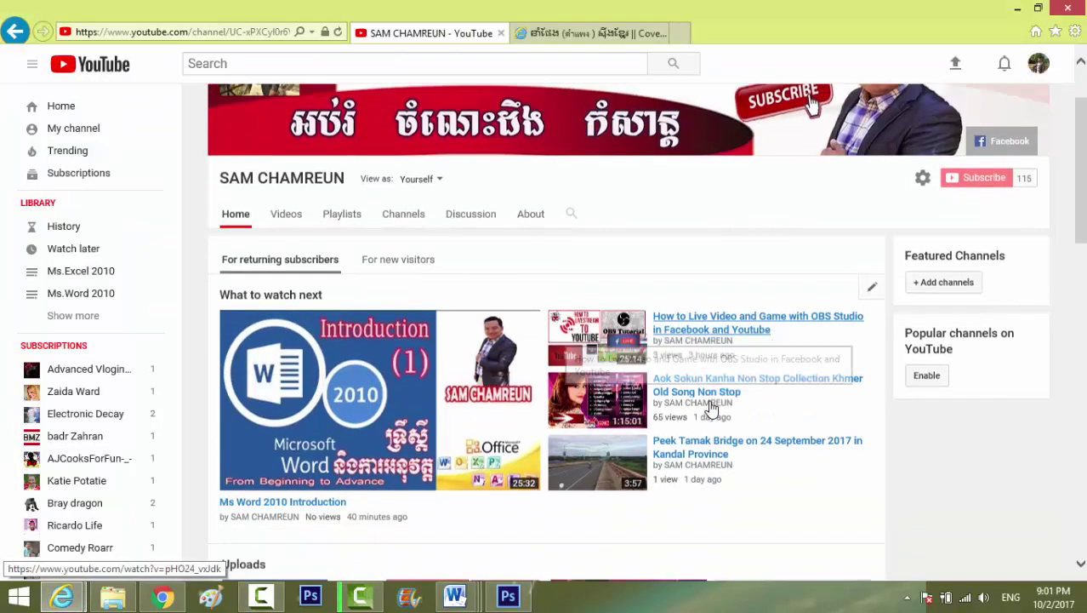
scroll(718, 426, up, 2)
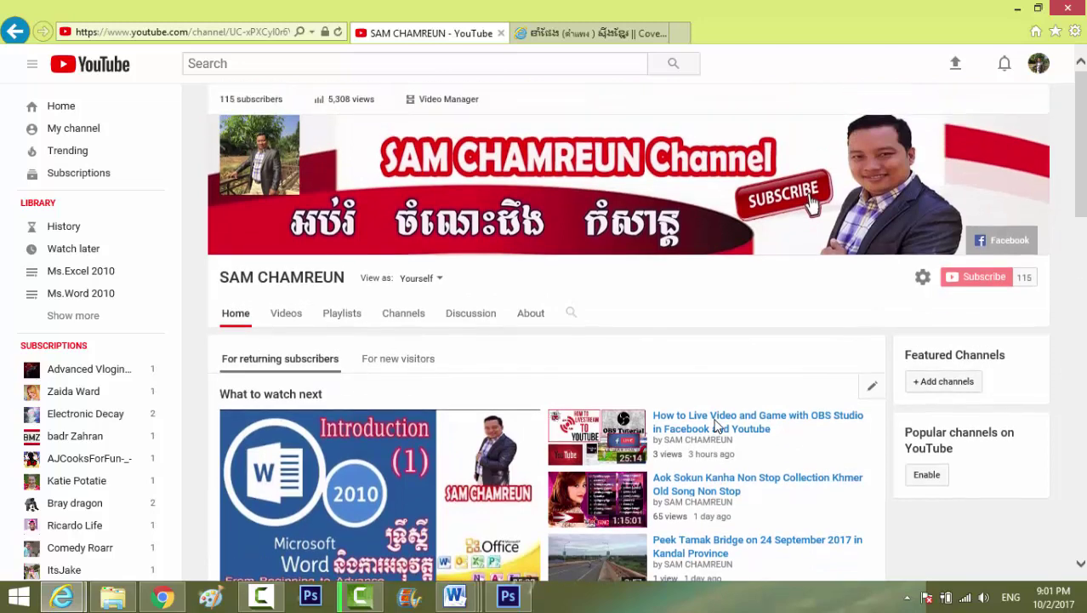
scroll(715, 425, down, 1)
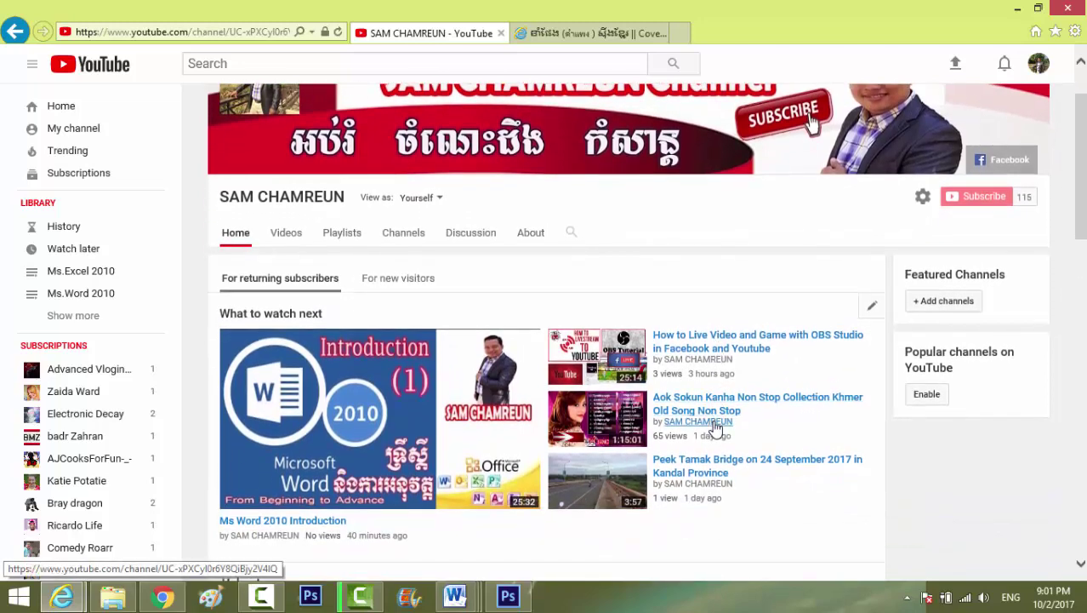
scroll(715, 430, up, 1)
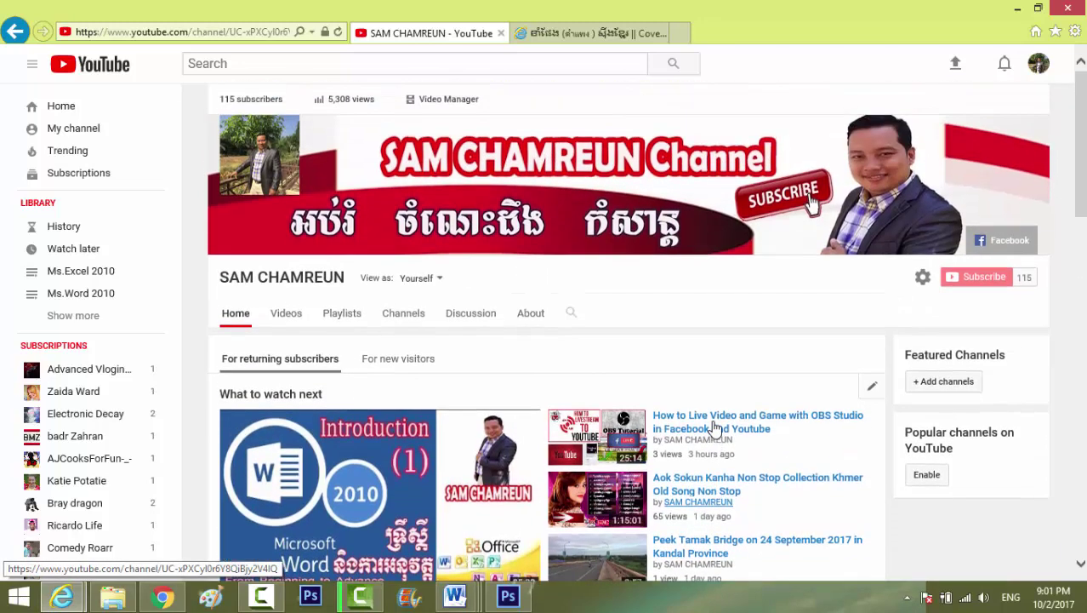
scroll(715, 428, down, 2)
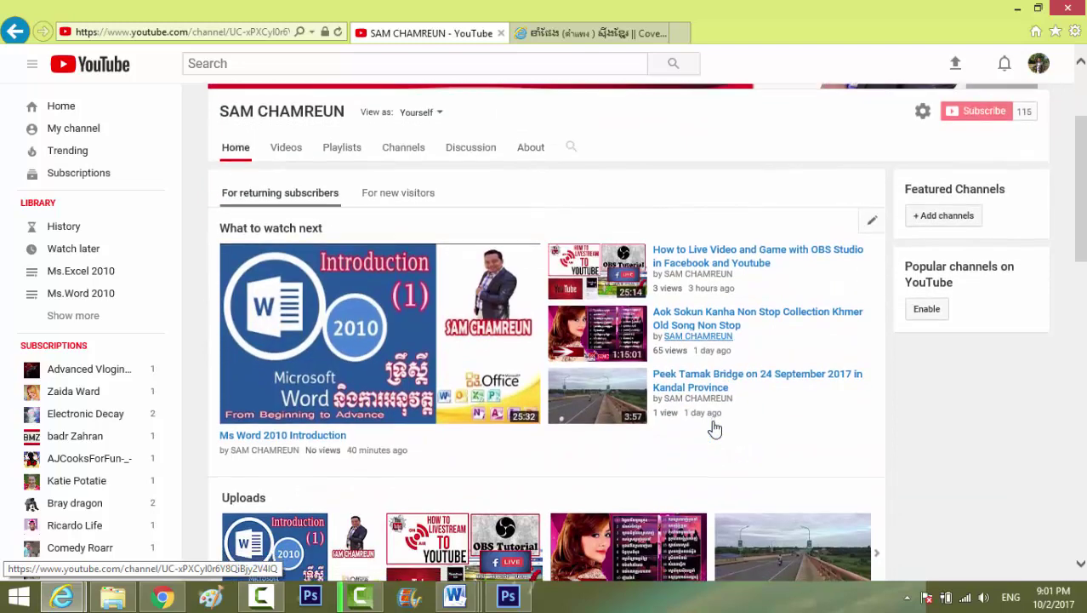
scroll(715, 428, down, 2)
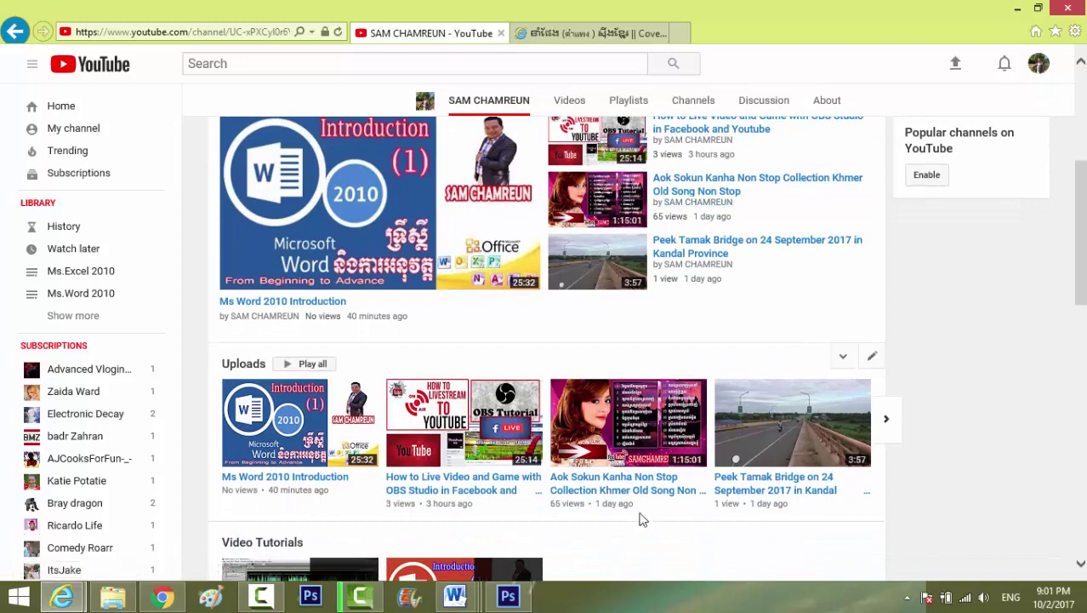
scroll(636, 517, down, 1)
key(alt+Tab)
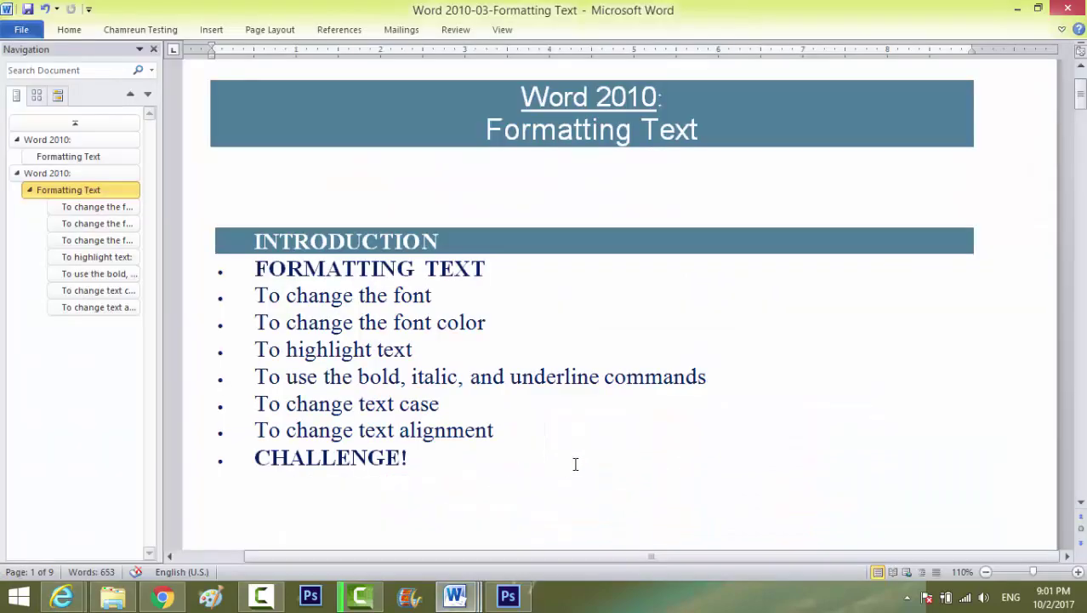
click(575, 463)
Select and deselect items in the lesson topic list, from font color through bold and underline commands
mouse_move(532, 428)
mouse_down()
mouse_move(260, 291)
mouse_move(255, 267)
mouse_up()
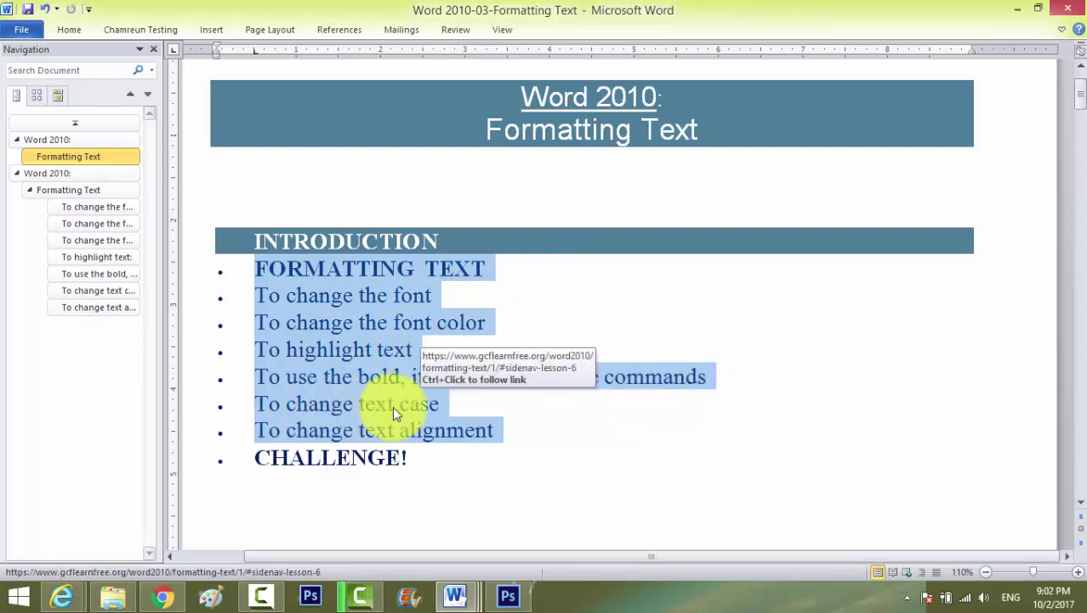
click(455, 410)
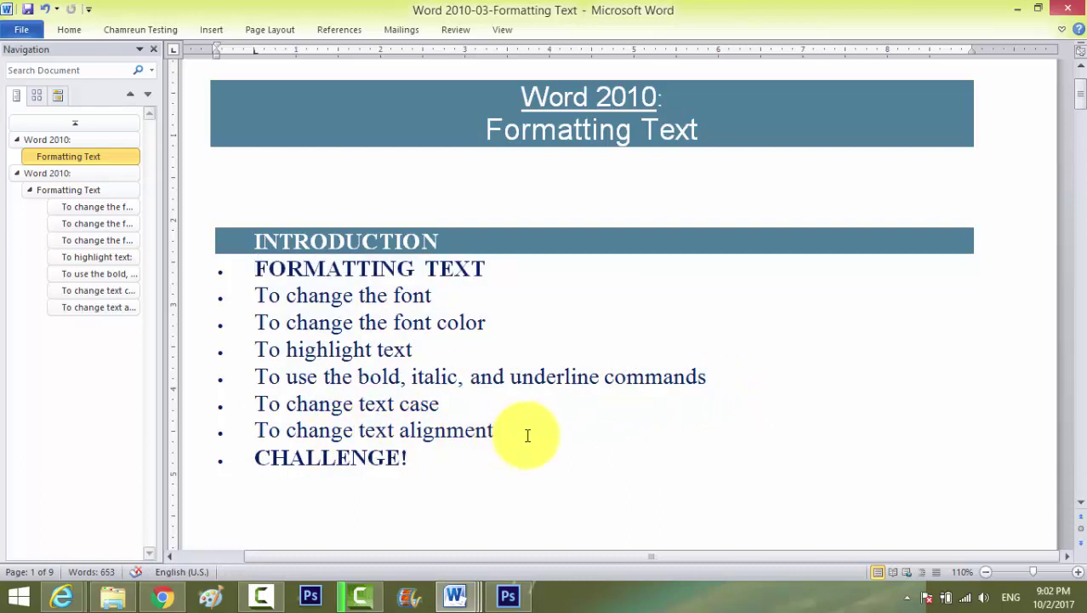
mouse_move(527, 435)
mouse_down()
mouse_move(291, 413)
mouse_move(260, 304)
mouse_move(262, 428)
mouse_up()
click(439, 296)
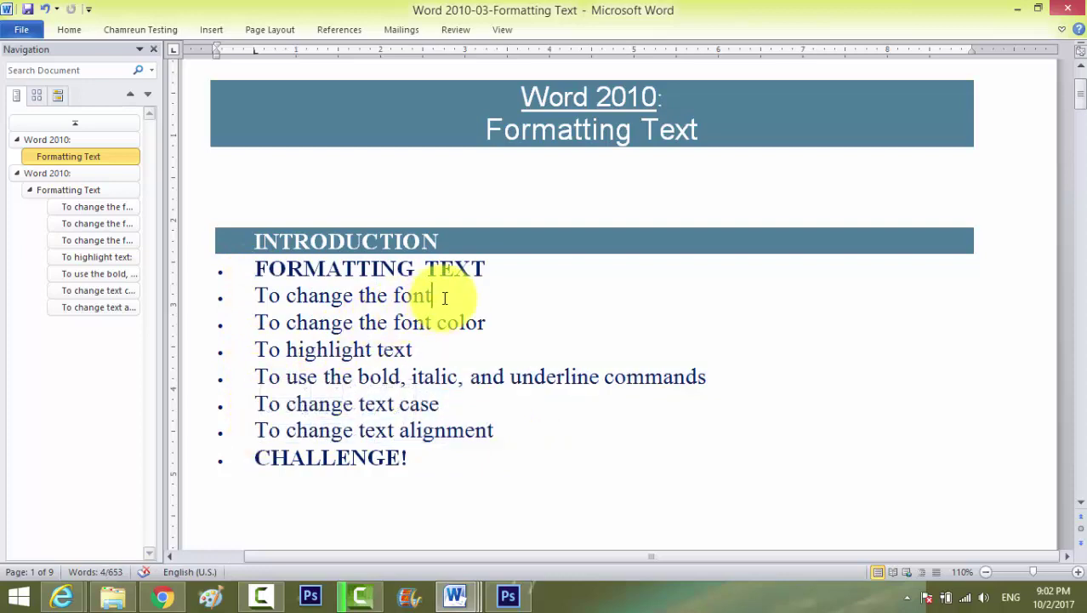
drag(446, 295, 255, 295)
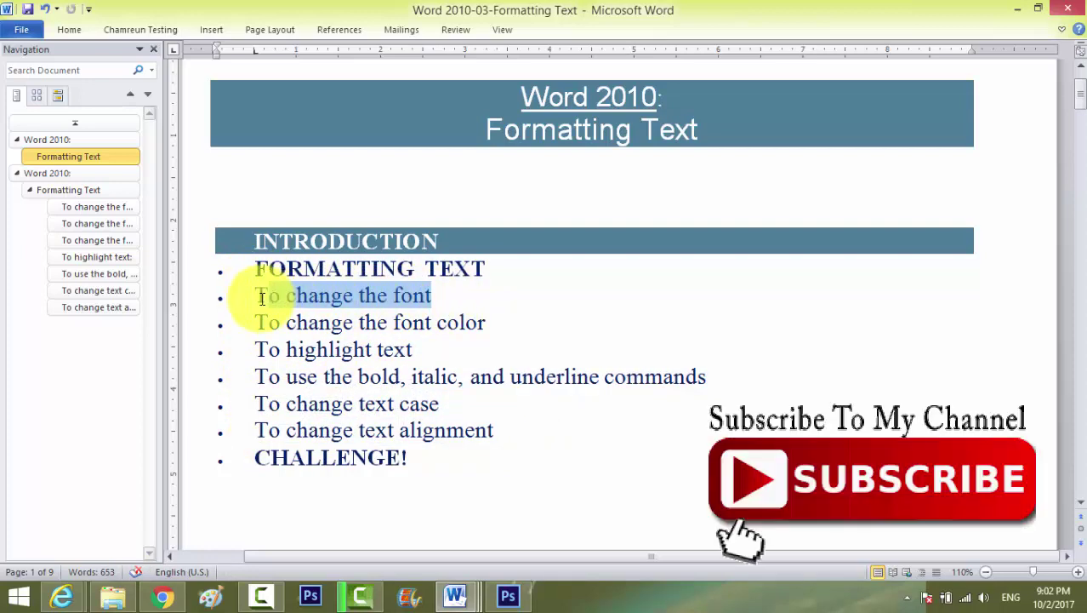
drag(496, 323, 255, 324)
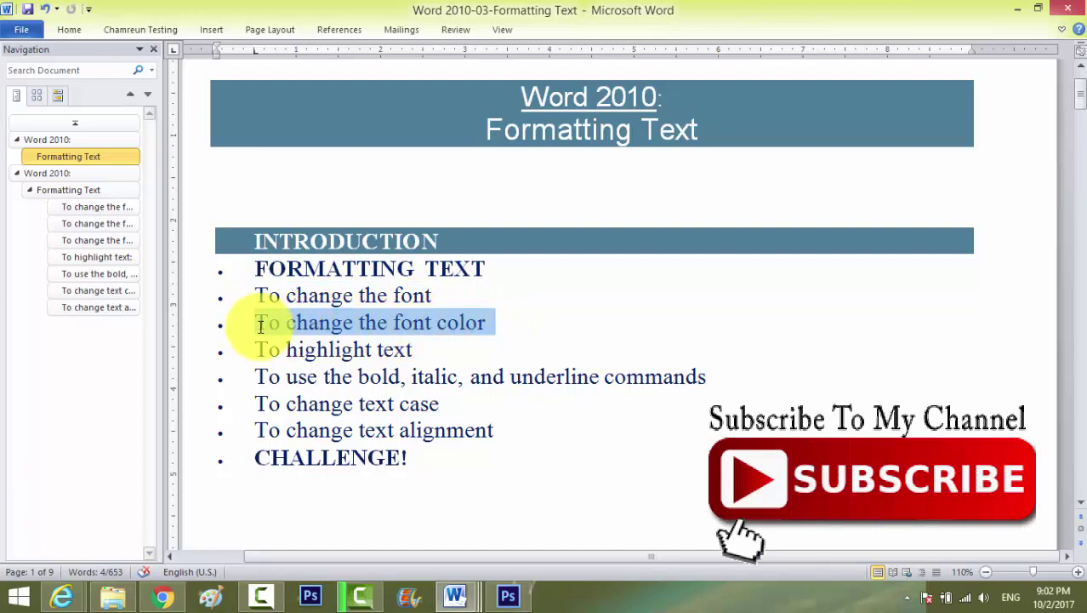
drag(428, 353, 250, 350)
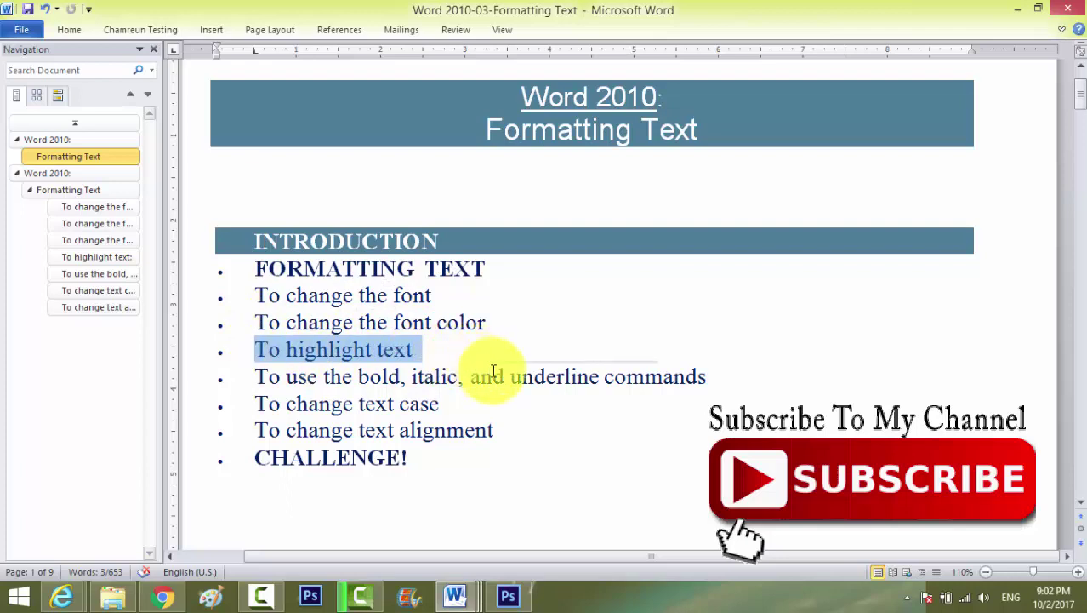
click(432, 346)
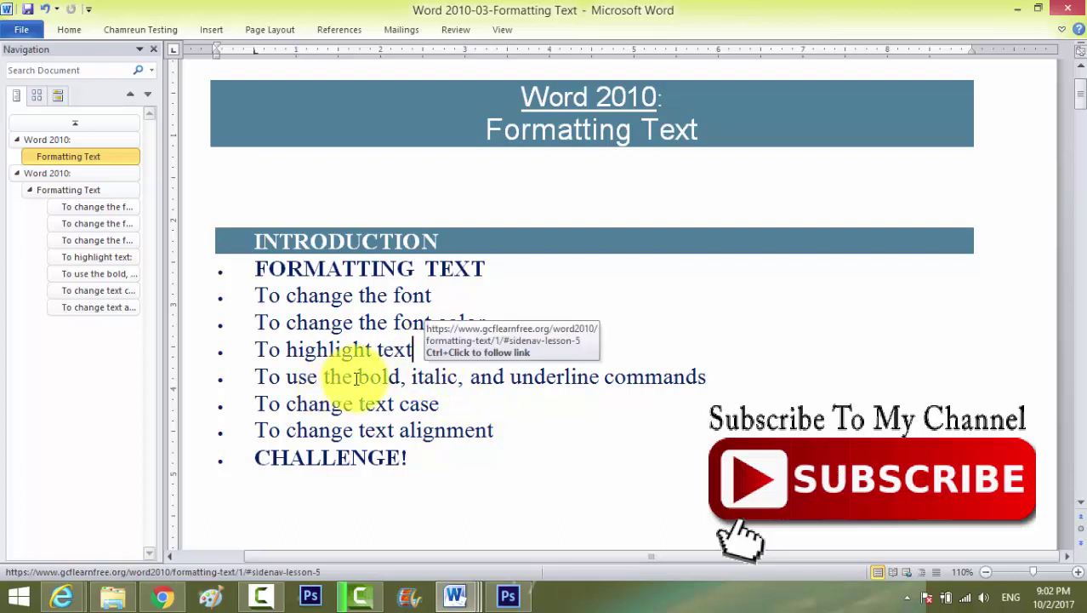
drag(358, 377, 398, 377)
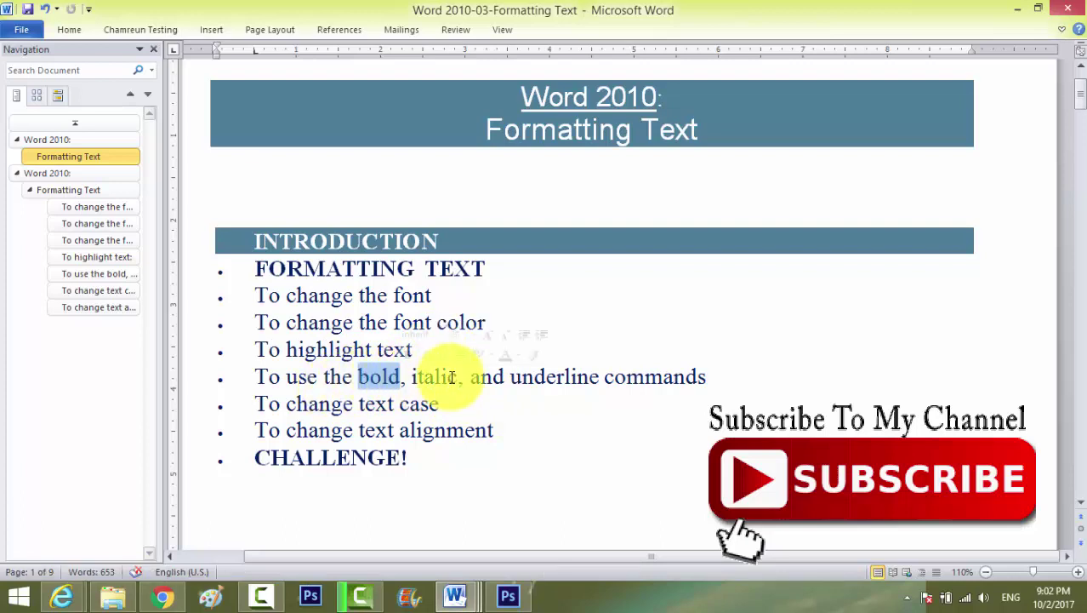
drag(509, 377, 706, 377)
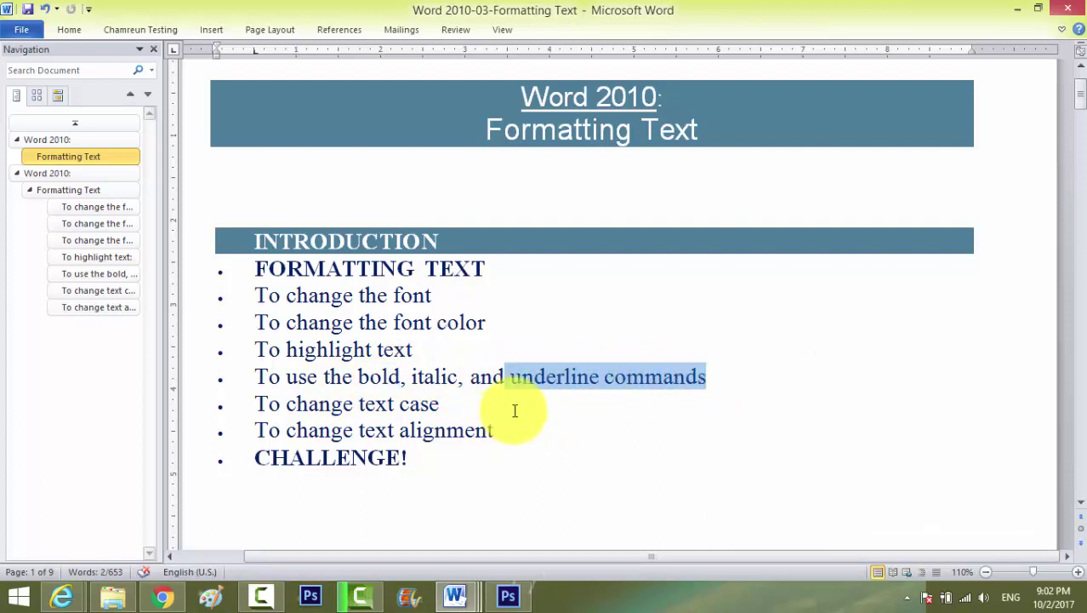
click(515, 407)
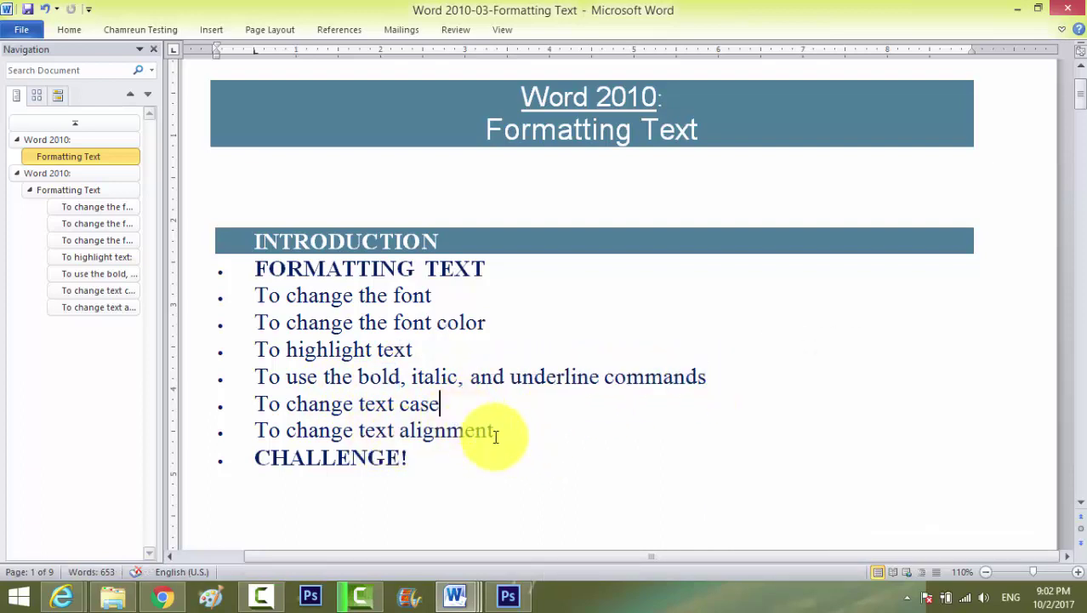
Scroll down to page 2, then select and deselect the 'In this lesson' paragraph
scroll(490, 434, down, 3)
scroll(499, 437, up, 1)
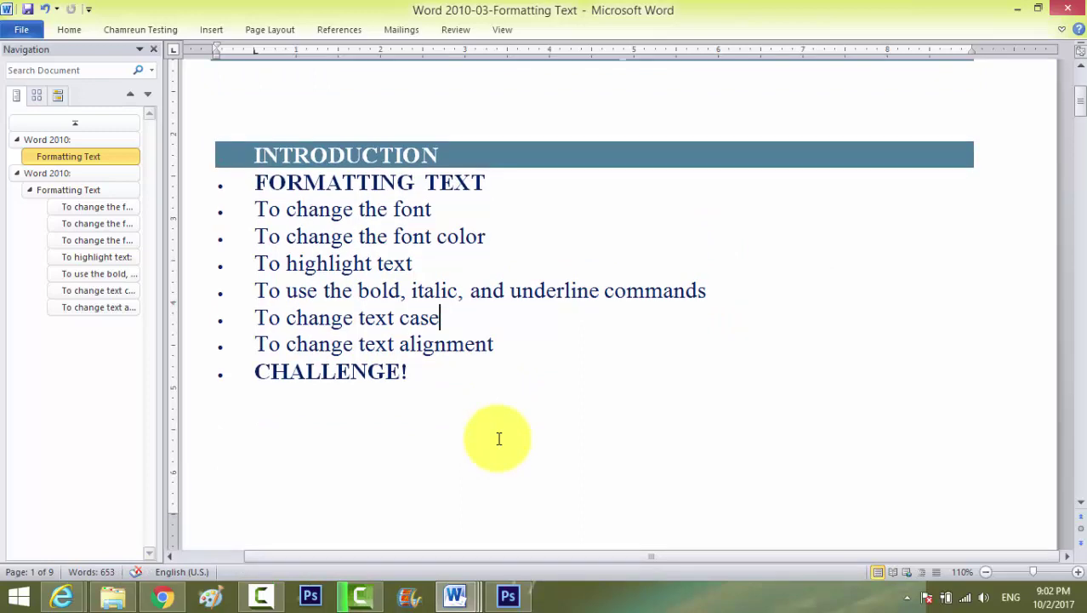
scroll(499, 438, up, 1)
scroll(499, 437, down, 8)
scroll(498, 438, down, 4)
scroll(500, 438, down, 2)
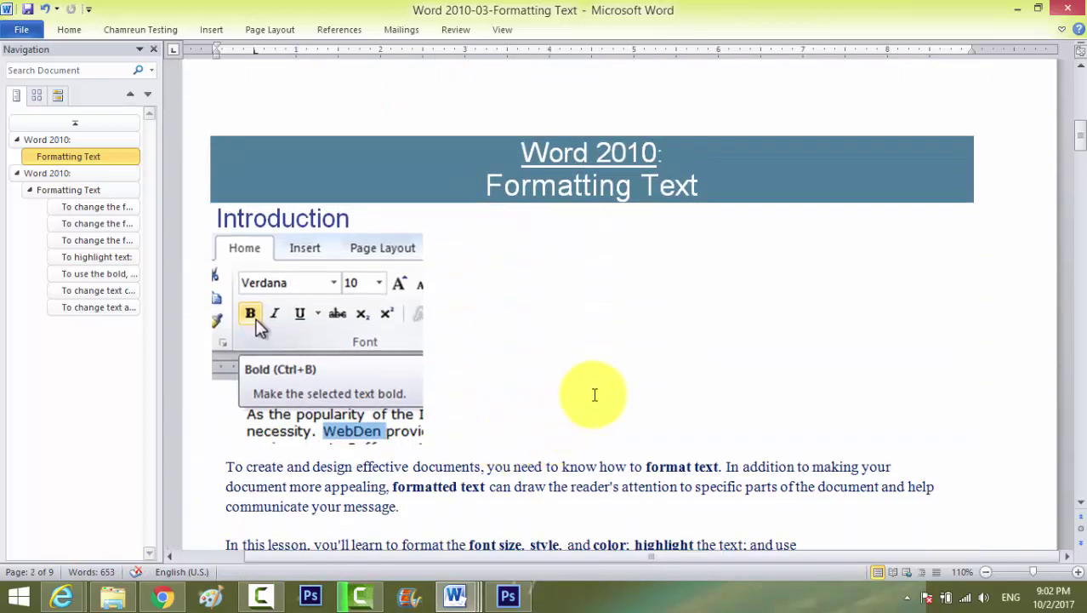
scroll(595, 395, down, 2)
scroll(597, 400, down, 1)
scroll(597, 401, down, 2)
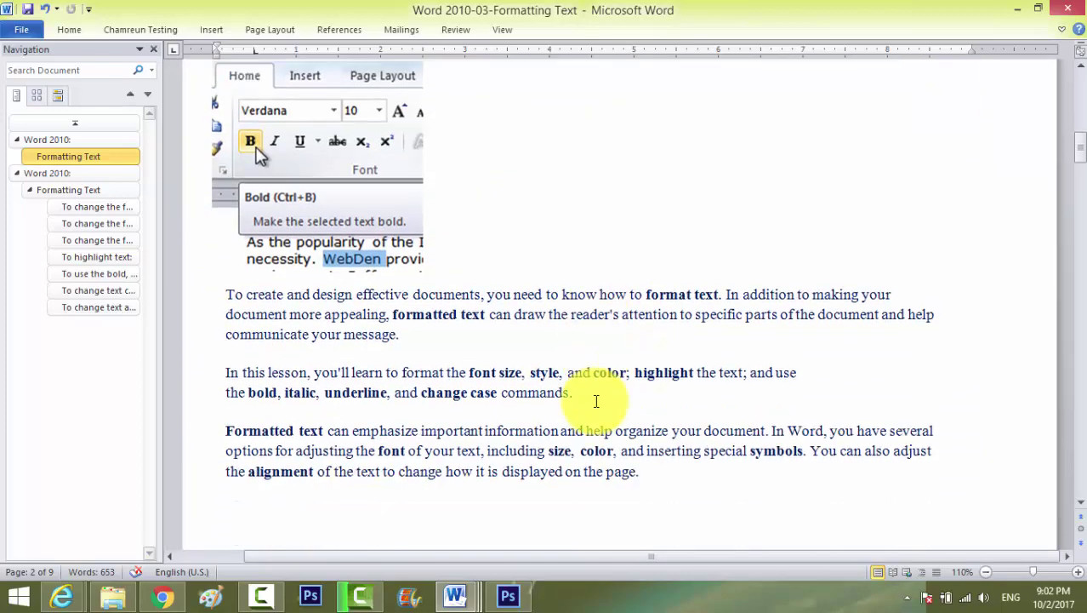
scroll(597, 401, down, 5)
scroll(596, 400, up, 2)
scroll(598, 405, up, 3)
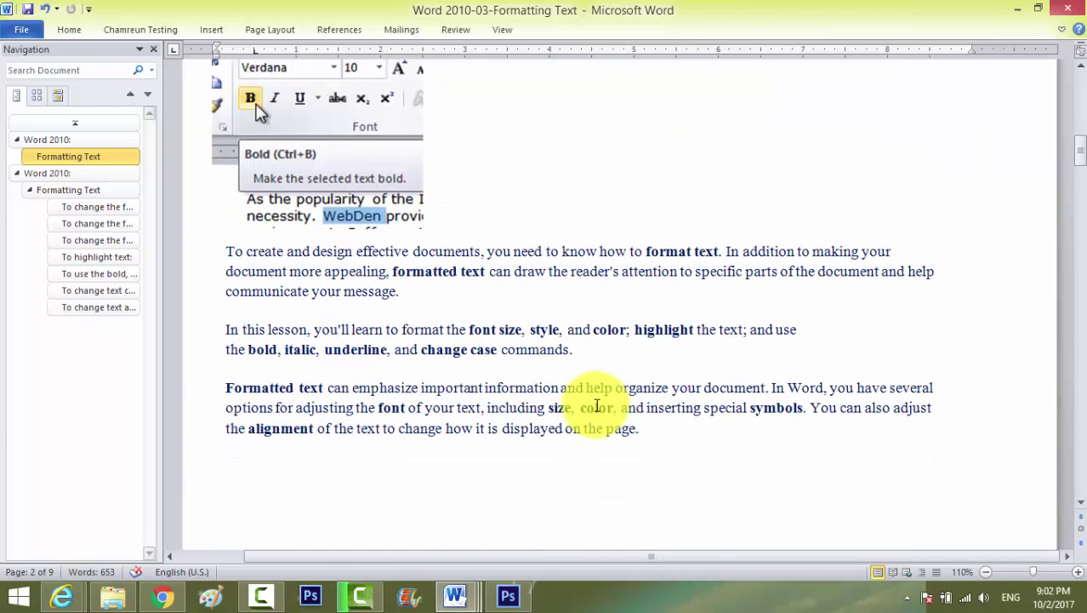
scroll(598, 406, up, 1)
scroll(598, 406, up, 1)
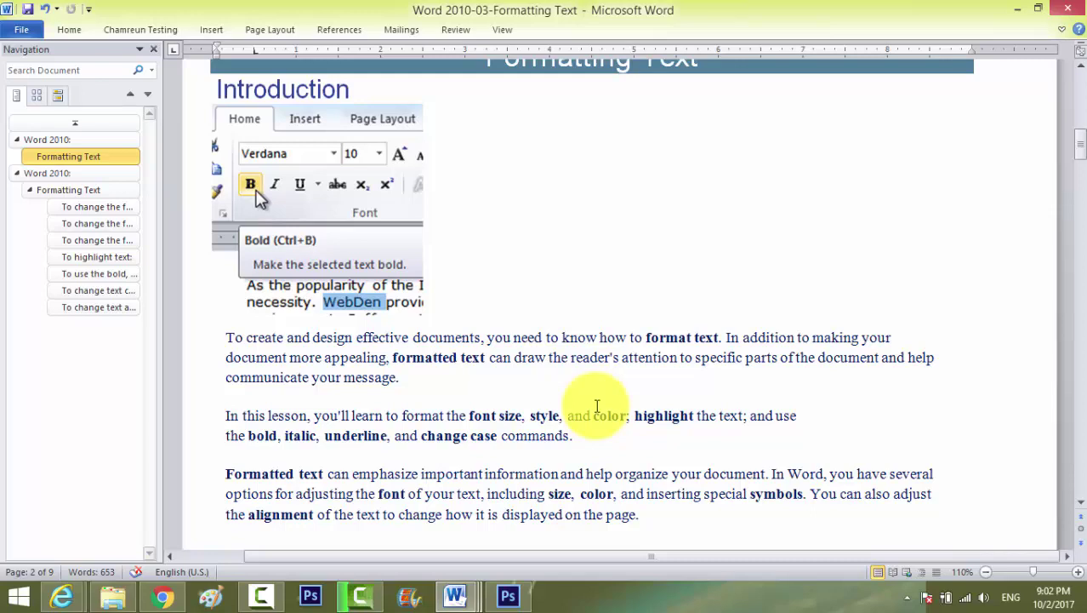
scroll(598, 406, up, 1)
scroll(599, 409, down, 1)
scroll(599, 409, down, 1)
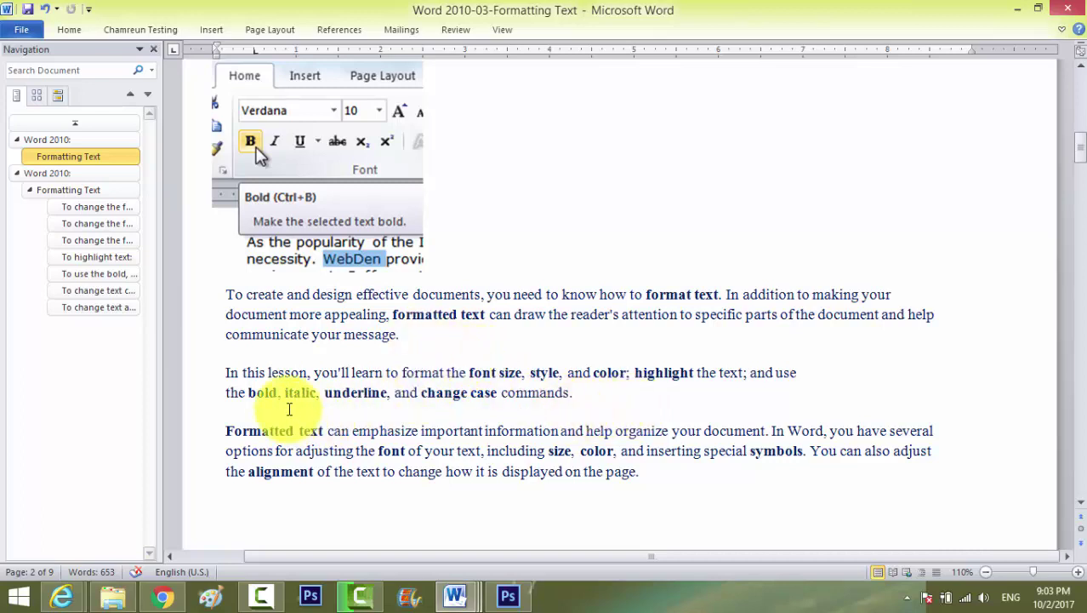
drag(223, 373, 644, 395)
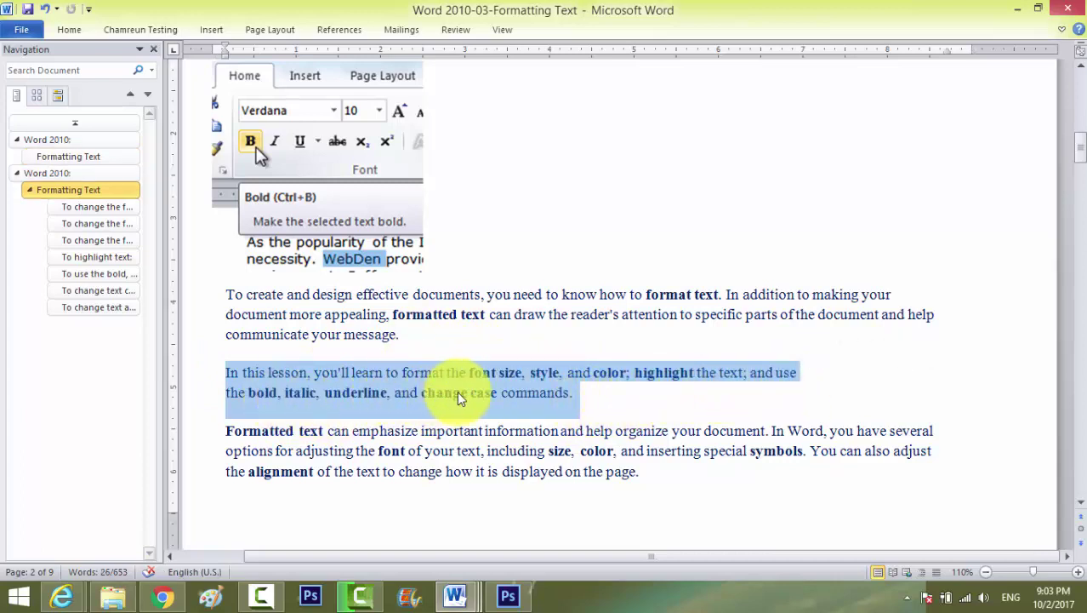
click(621, 400)
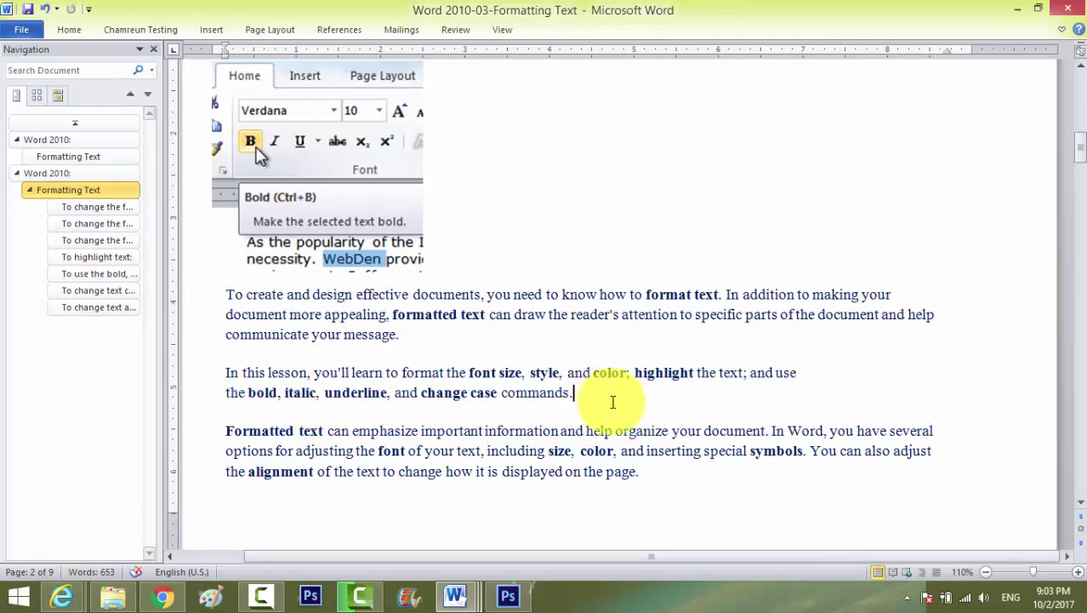
scroll(612, 401, down, 1)
Scroll to the font-size instructions, then select and deselect the first step's sentence
scroll(630, 400, down, 4)
scroll(642, 400, down, 3)
scroll(642, 392, down, 2)
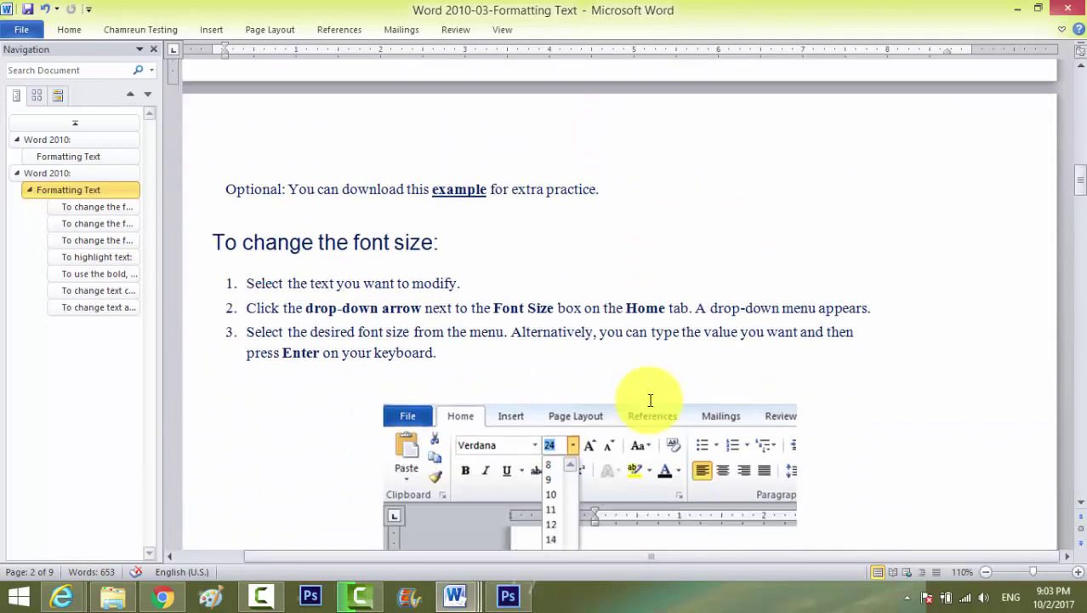
scroll(650, 401, down, 2)
scroll(651, 401, up, 1)
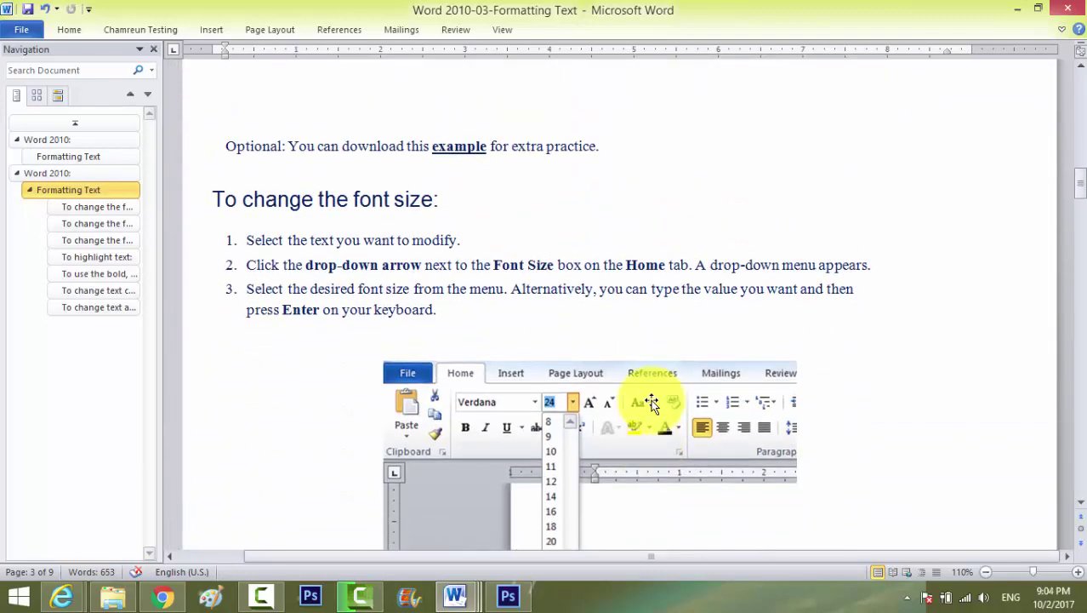
scroll(651, 401, down, 2)
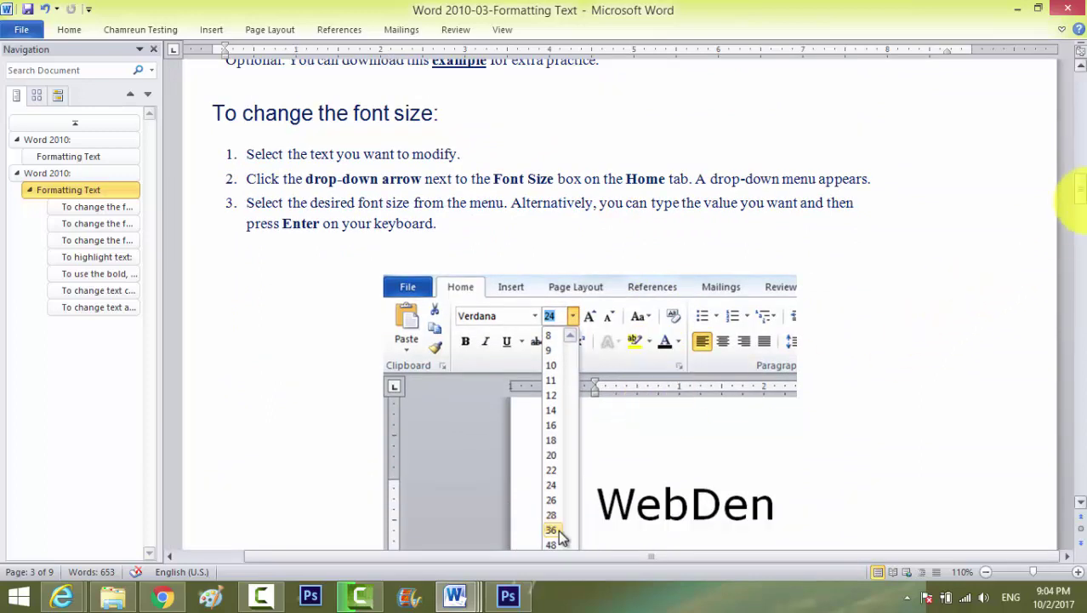
drag(1084, 192, 1084, 194)
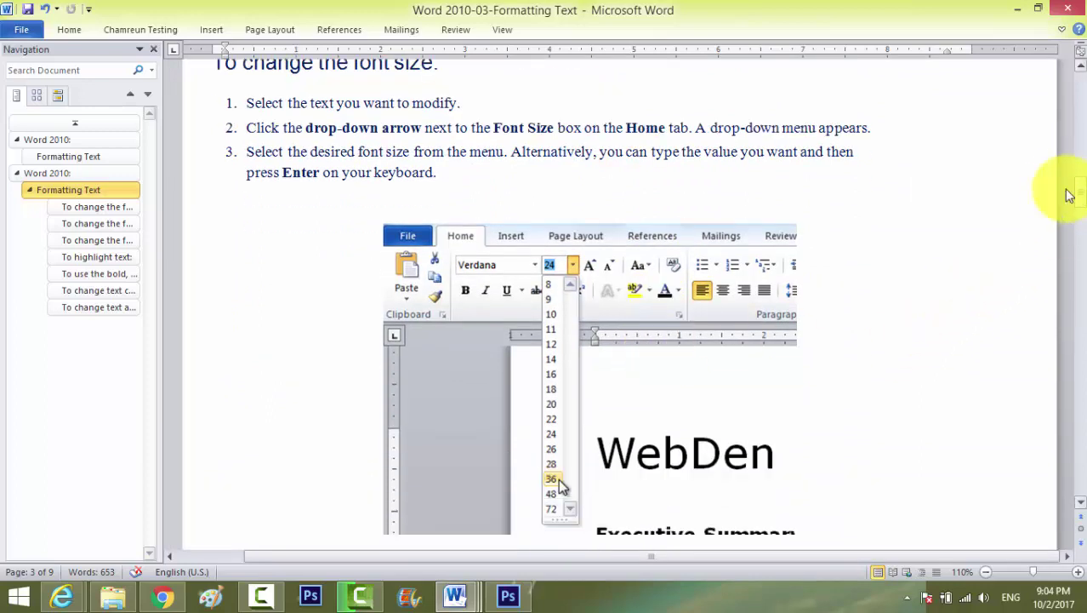
click(1084, 71)
click(1082, 72)
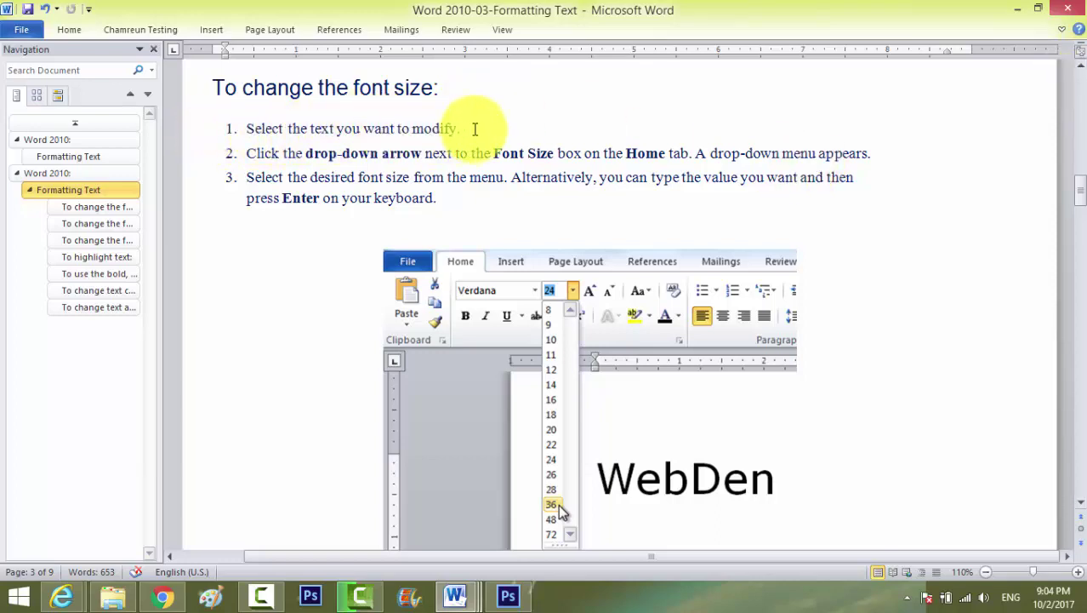
drag(475, 129, 241, 132)
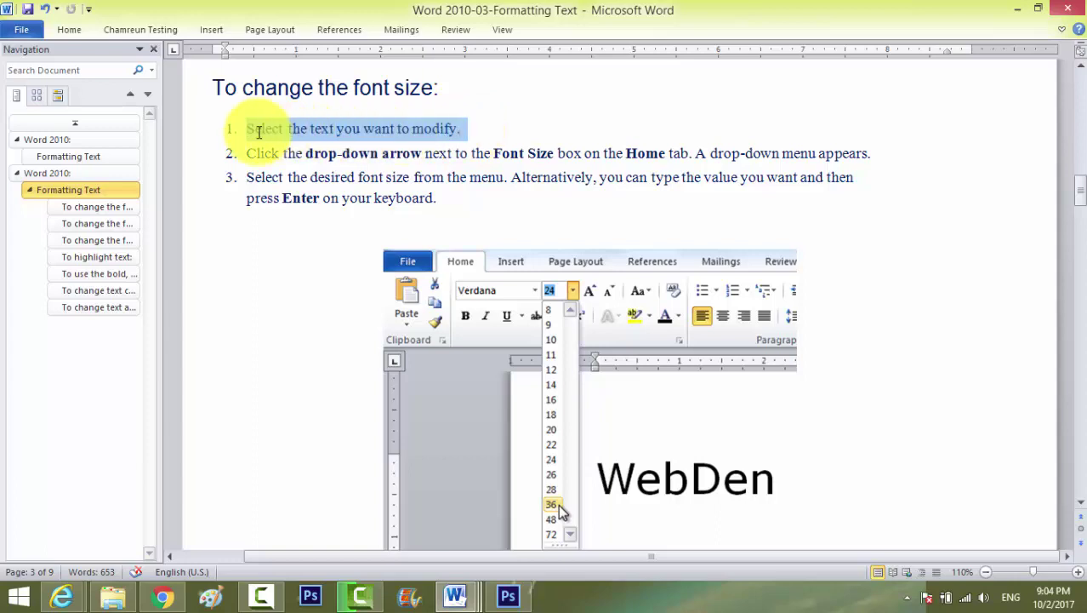
click(478, 128)
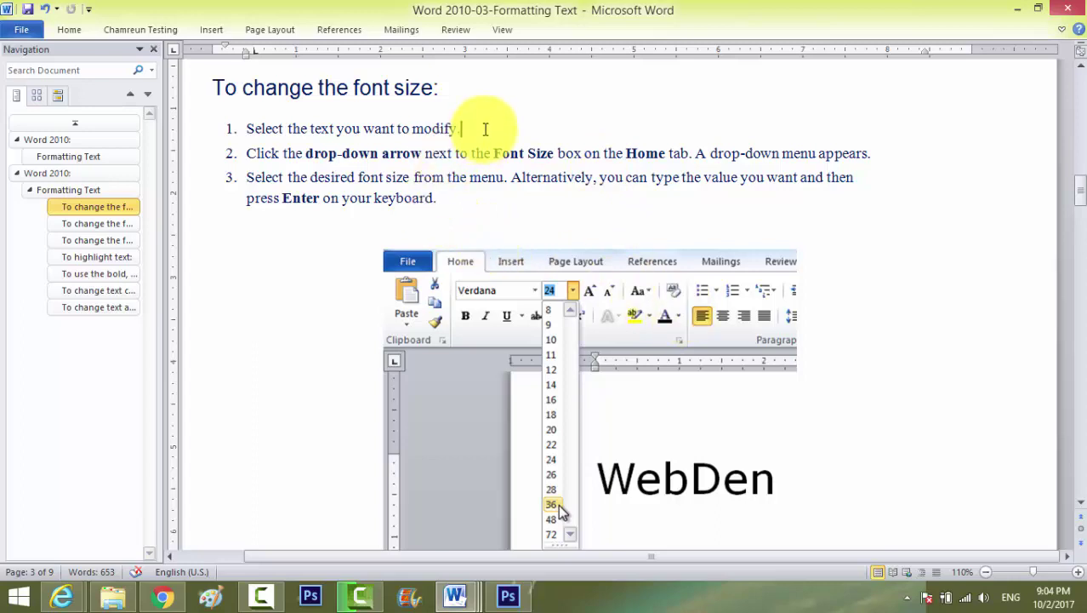
drag(485, 129, 248, 129)
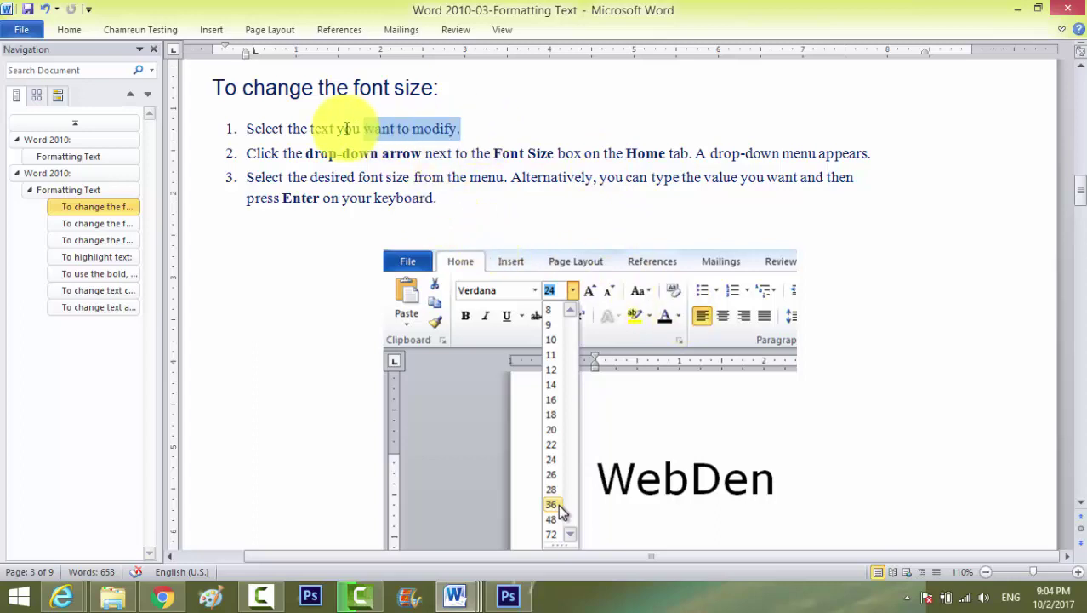
click(403, 153)
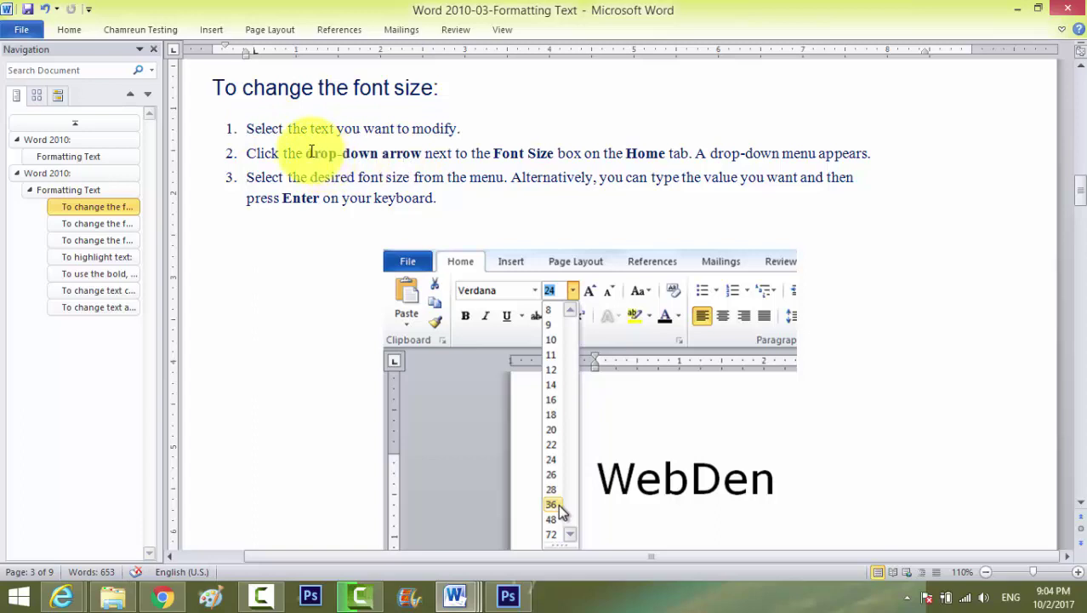
Select 'drop-down arrow' in step 2 and pin the Home ribbon permanently open
drag(306, 153, 378, 154)
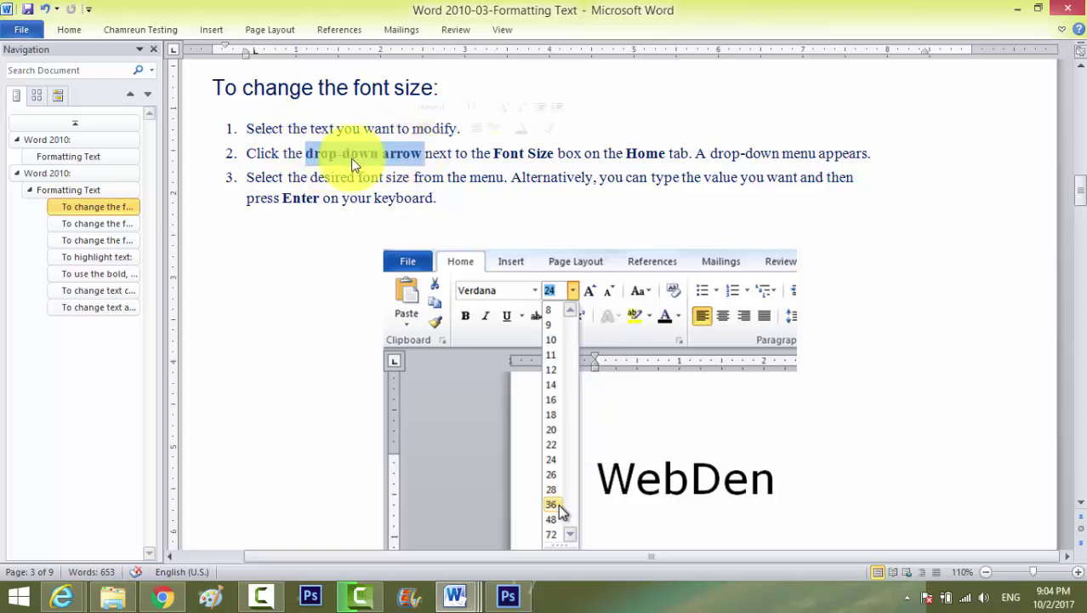
click(271, 153)
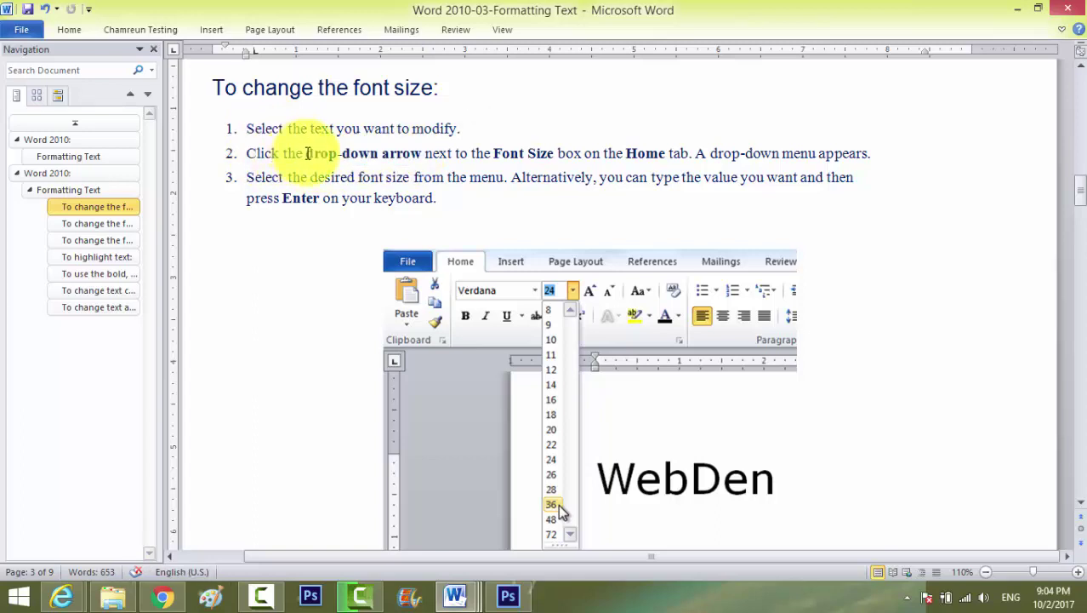
drag(306, 153, 452, 154)
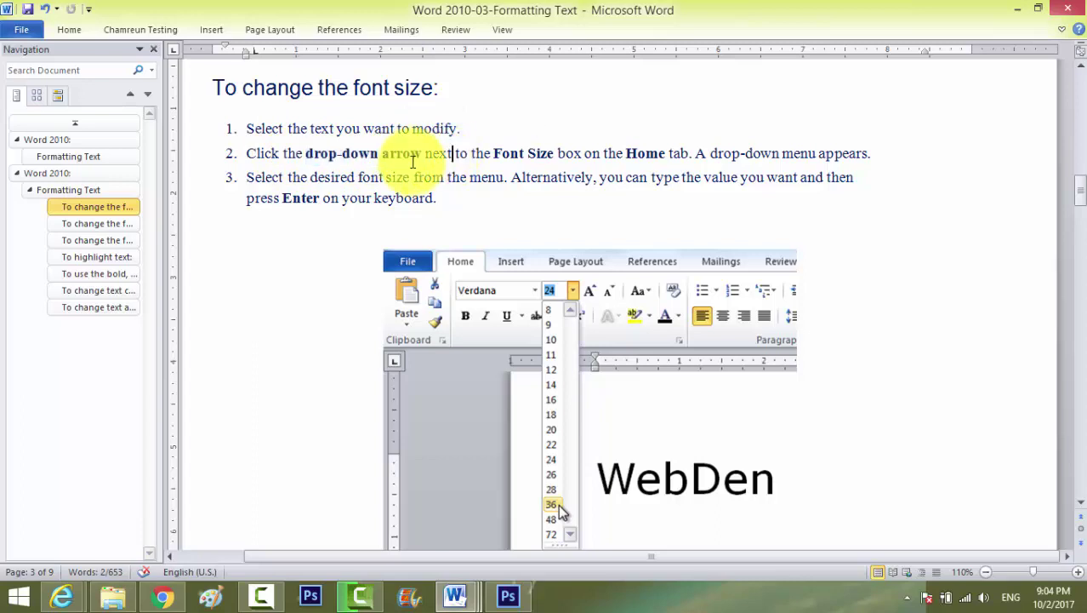
drag(423, 153, 306, 153)
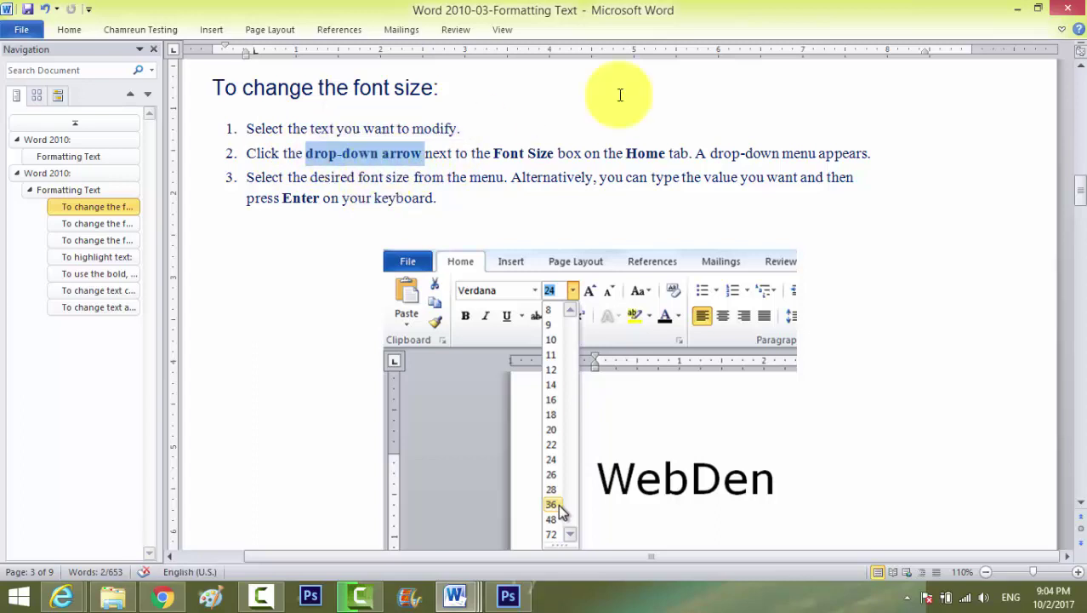
click(1060, 29)
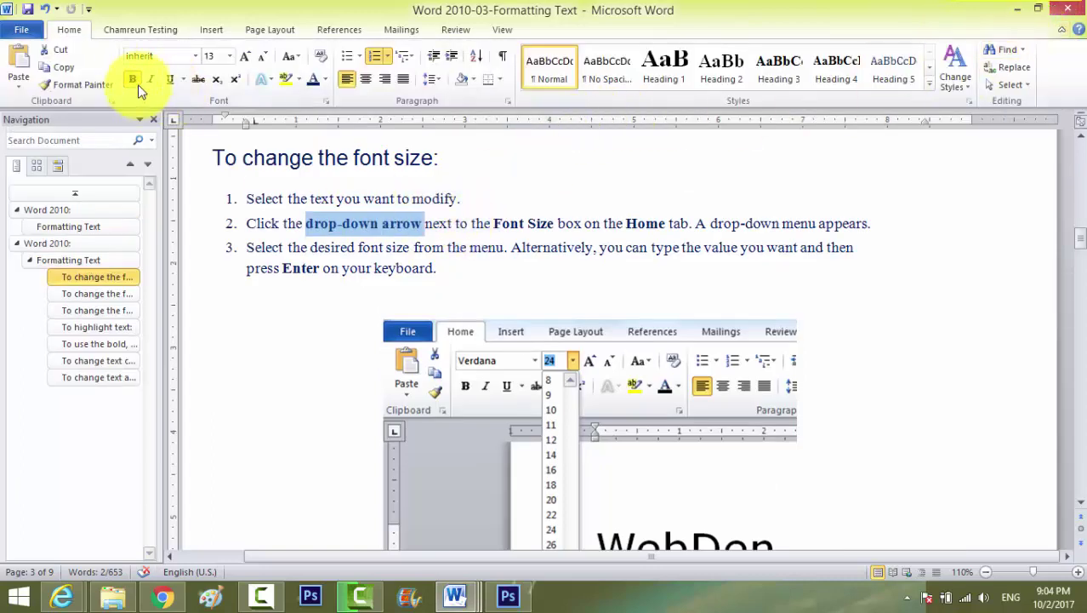
click(468, 223)
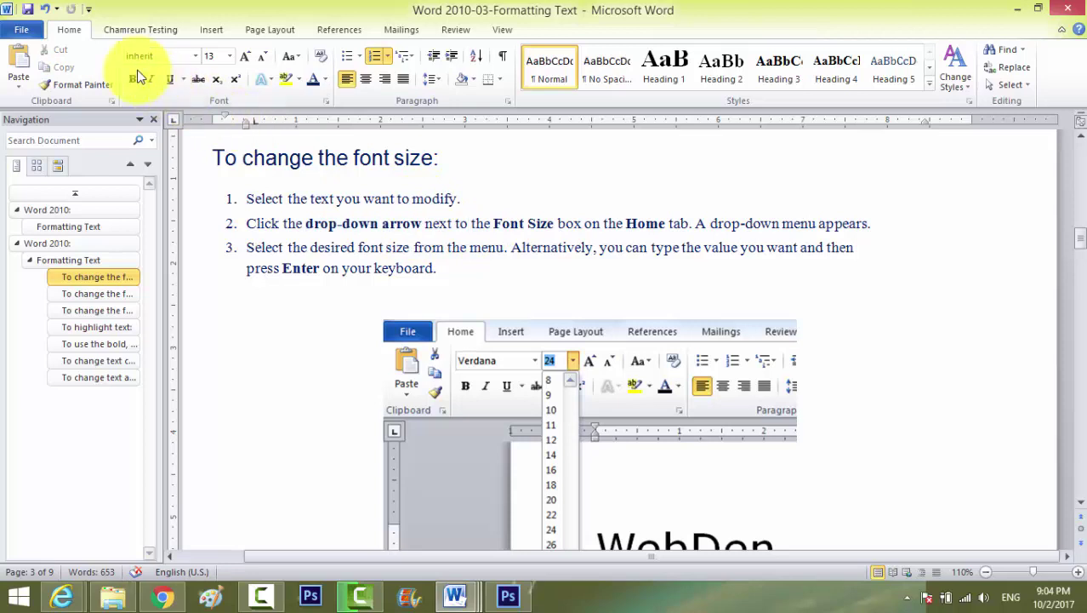
drag(306, 224, 396, 228)
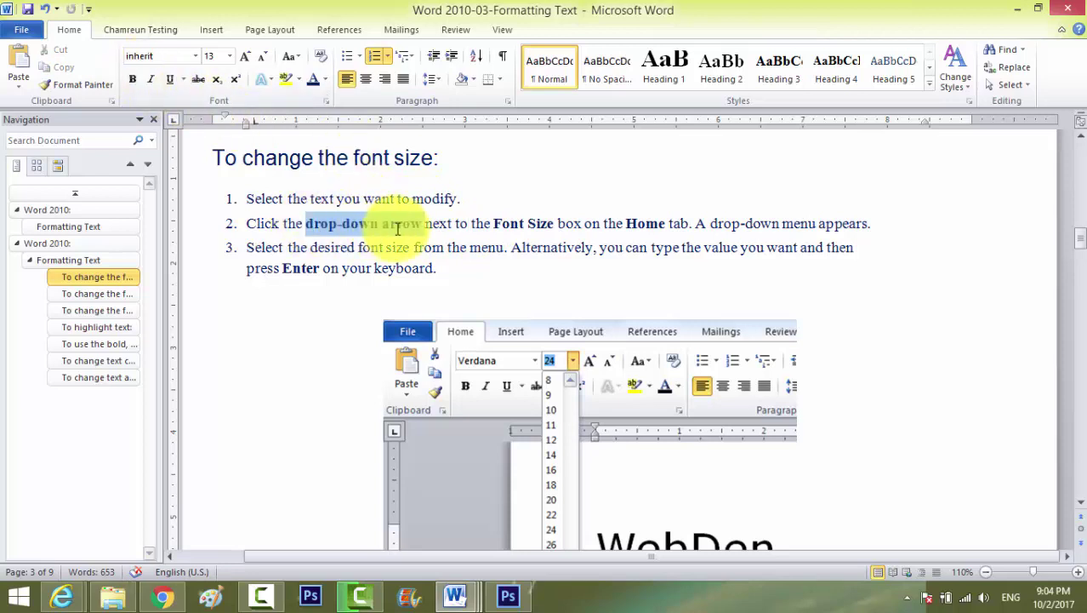
click(473, 248)
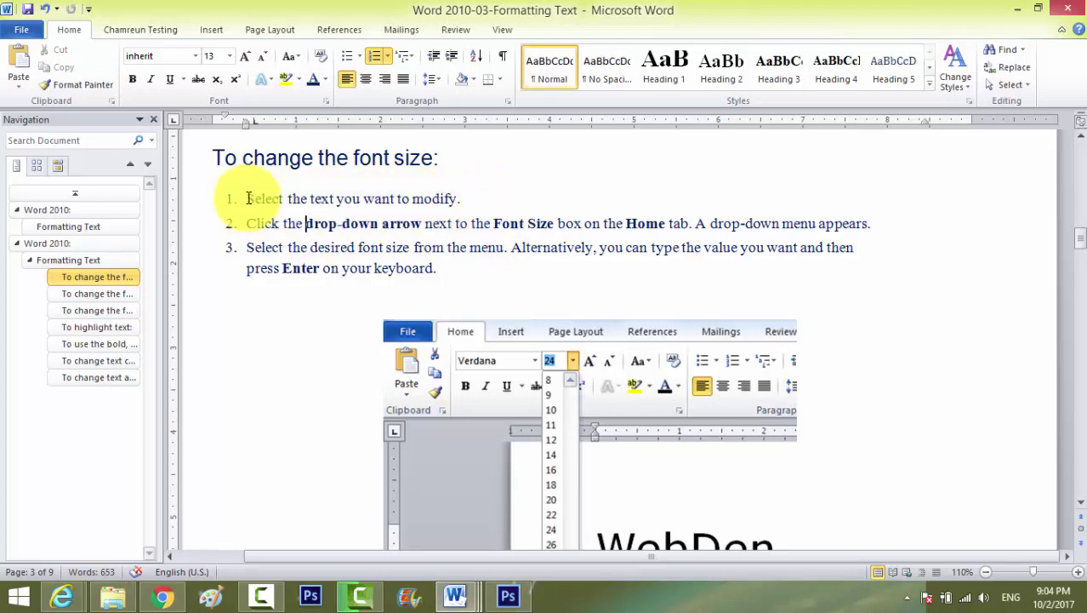
drag(248, 199, 459, 199)
click(461, 223)
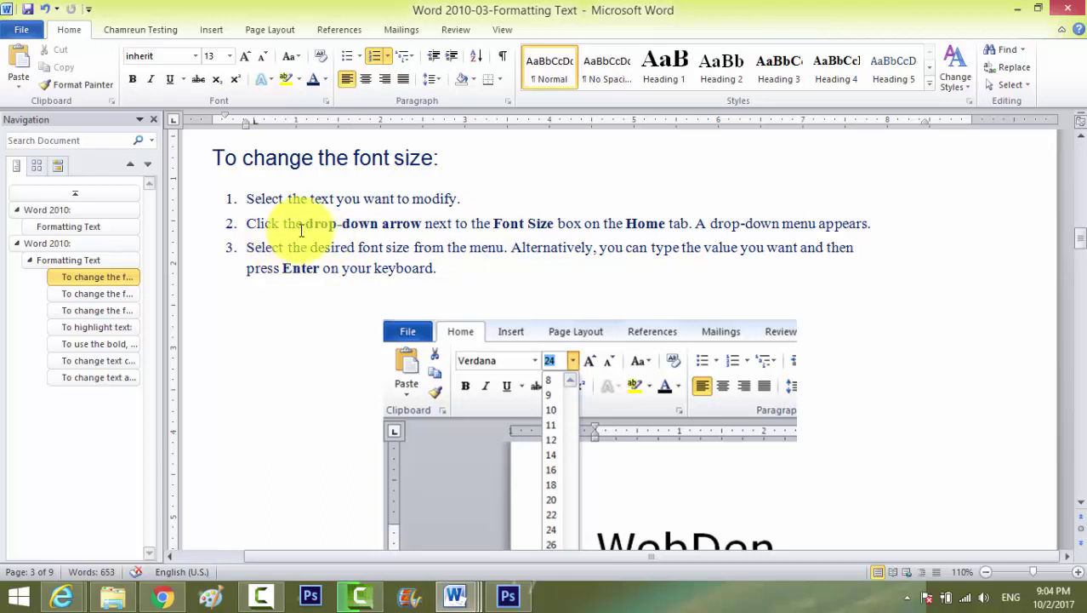
drag(306, 223, 422, 223)
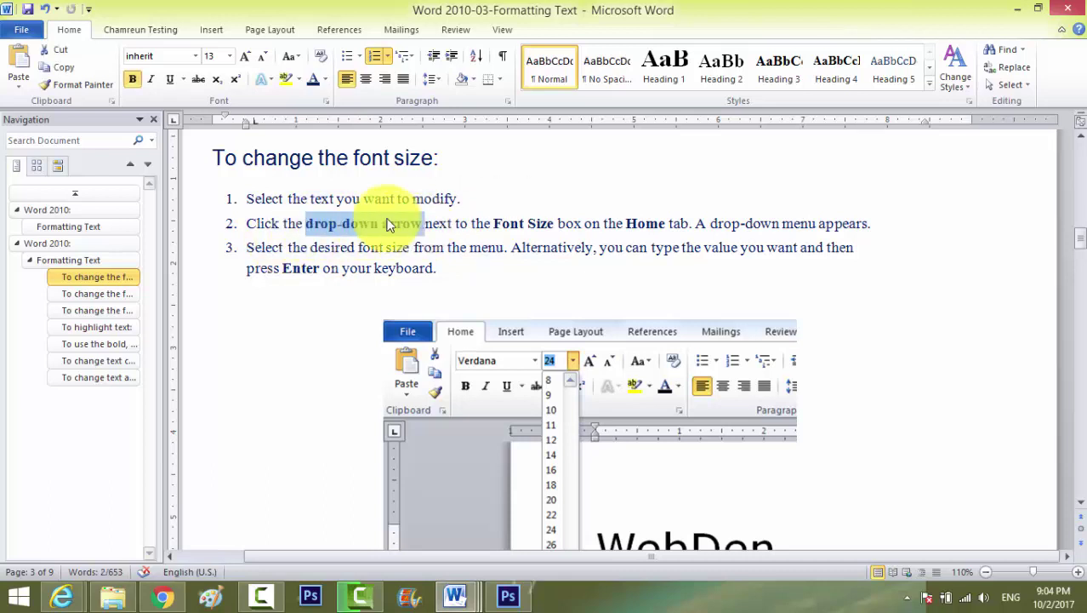
click(150, 81)
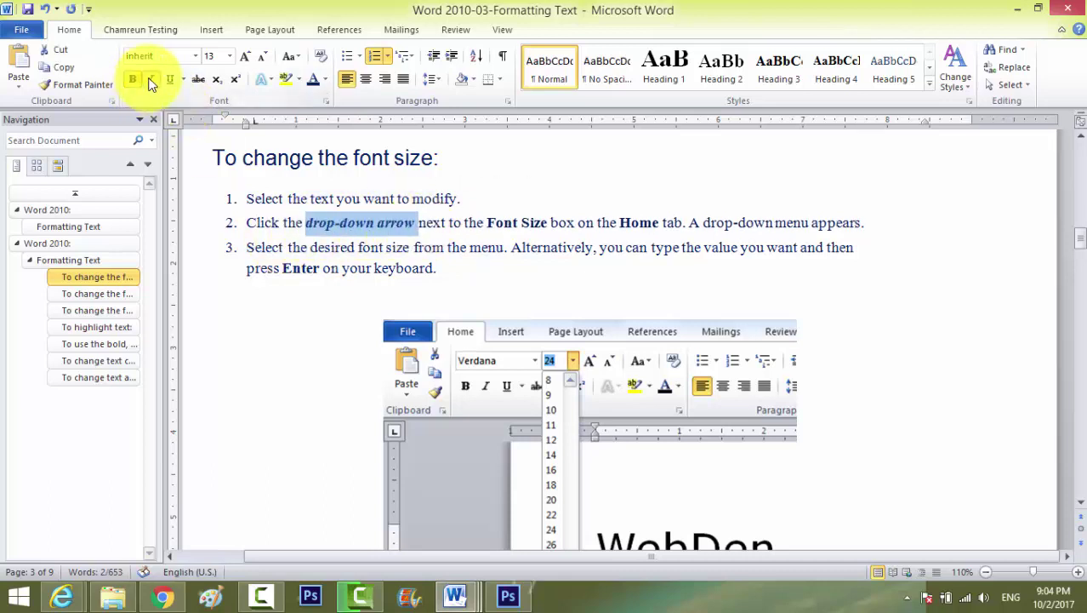
click(150, 82)
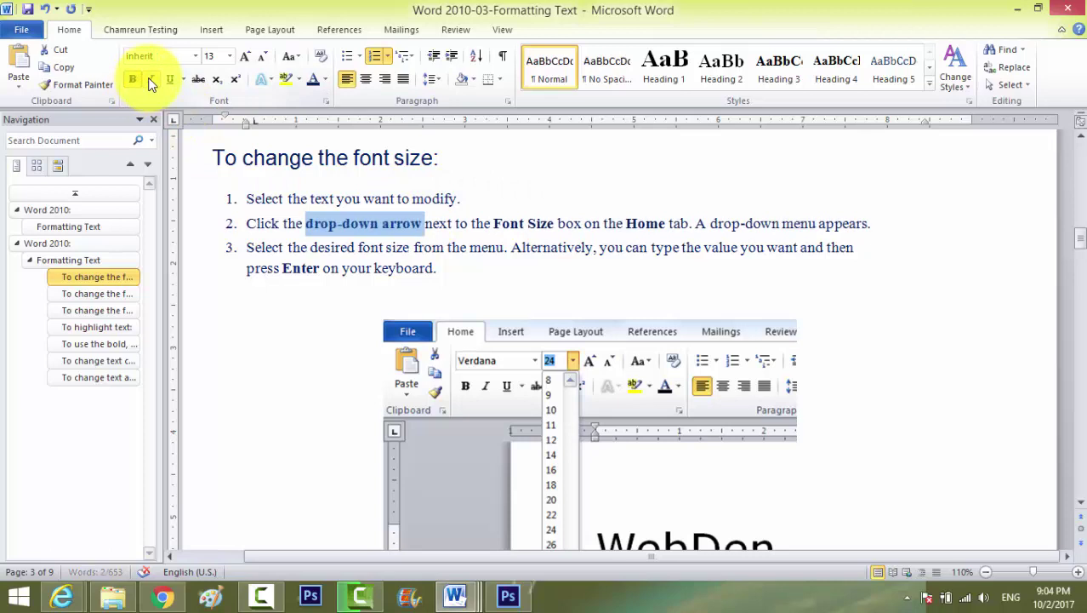
click(457, 223)
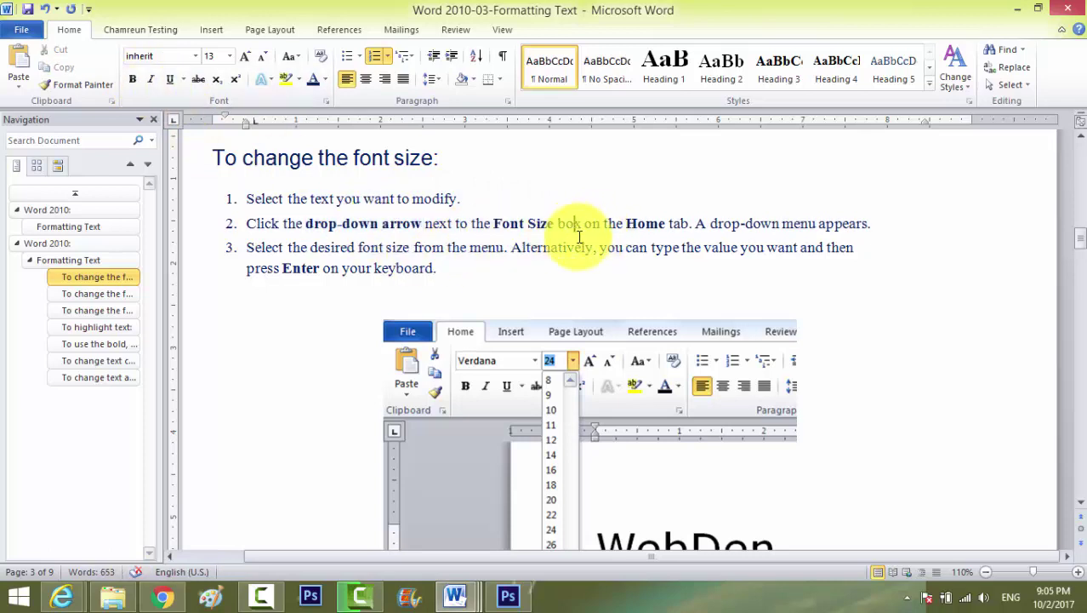
scroll(580, 245, down, 3)
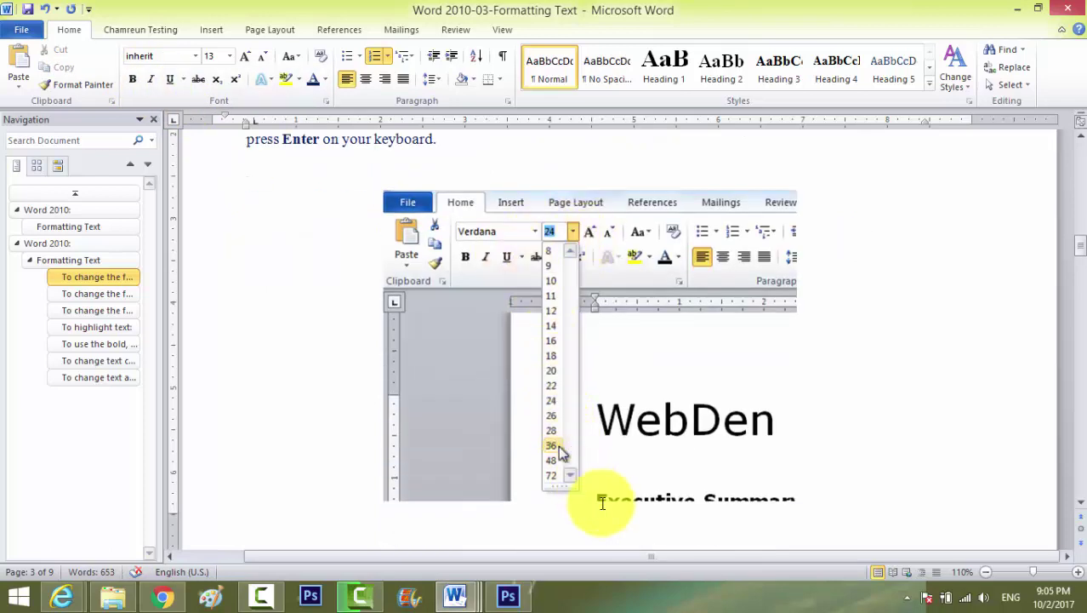
scroll(579, 442, down, 2)
scroll(567, 383, down, 2)
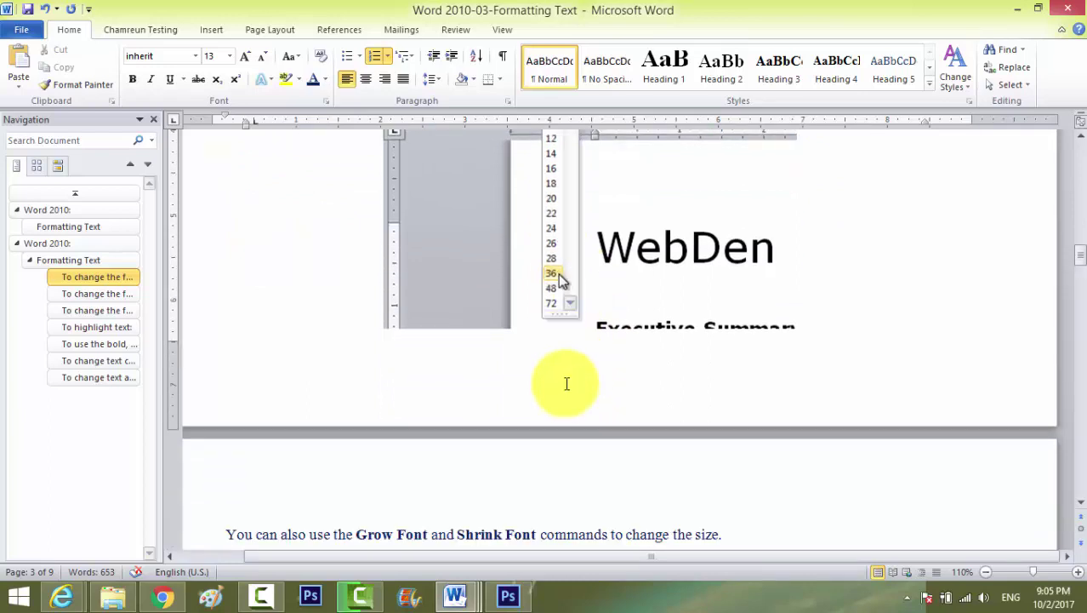
scroll(565, 375, up, 5)
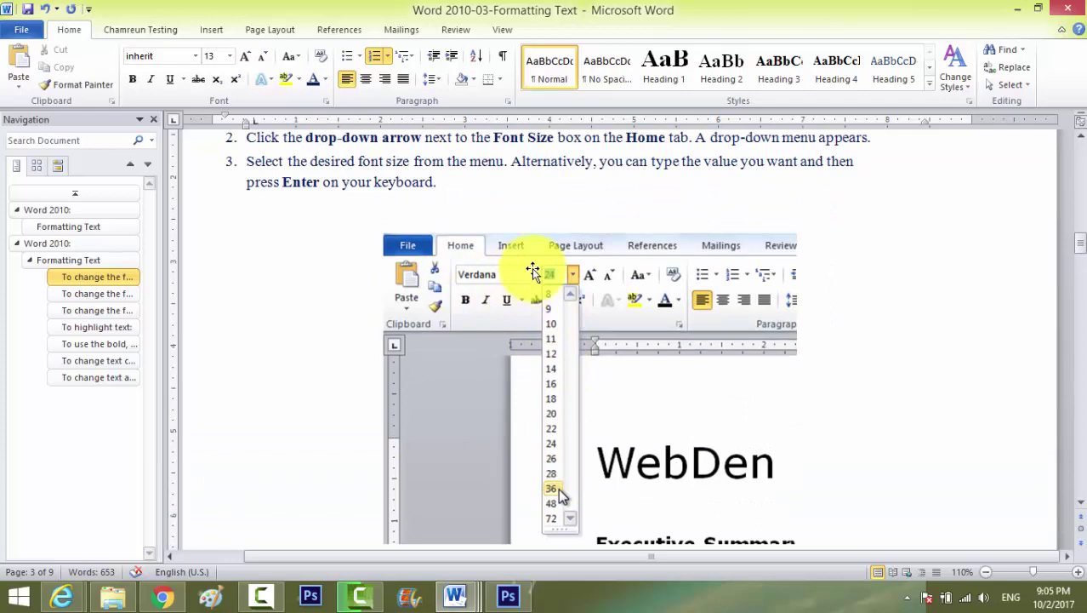
scroll(548, 340, down, 3)
scroll(553, 349, down, 7)
scroll(553, 349, down, 2)
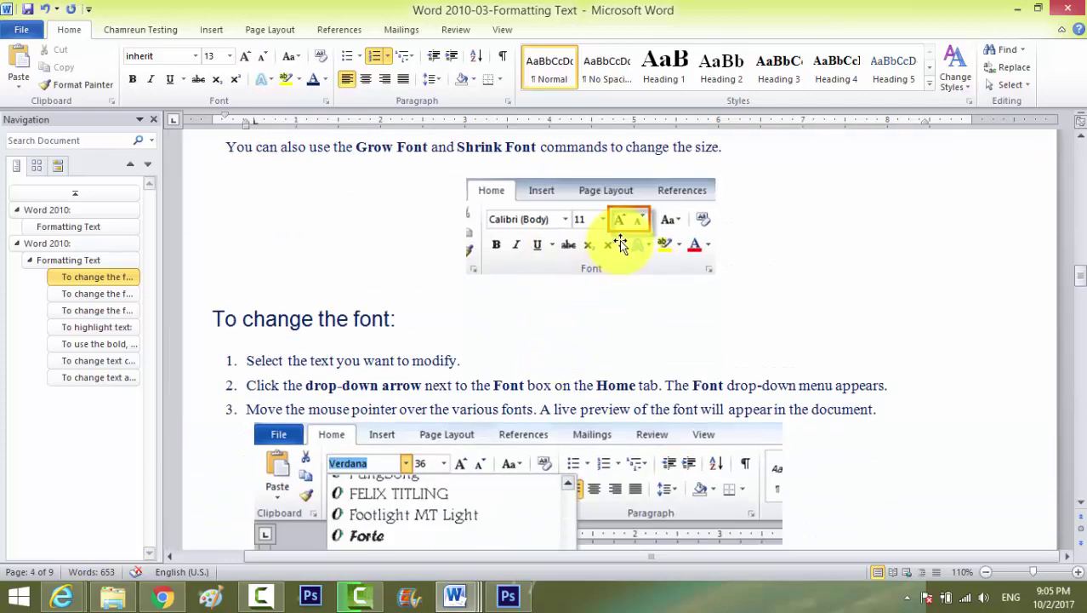
scroll(629, 247, up, 5)
scroll(614, 228, up, 8)
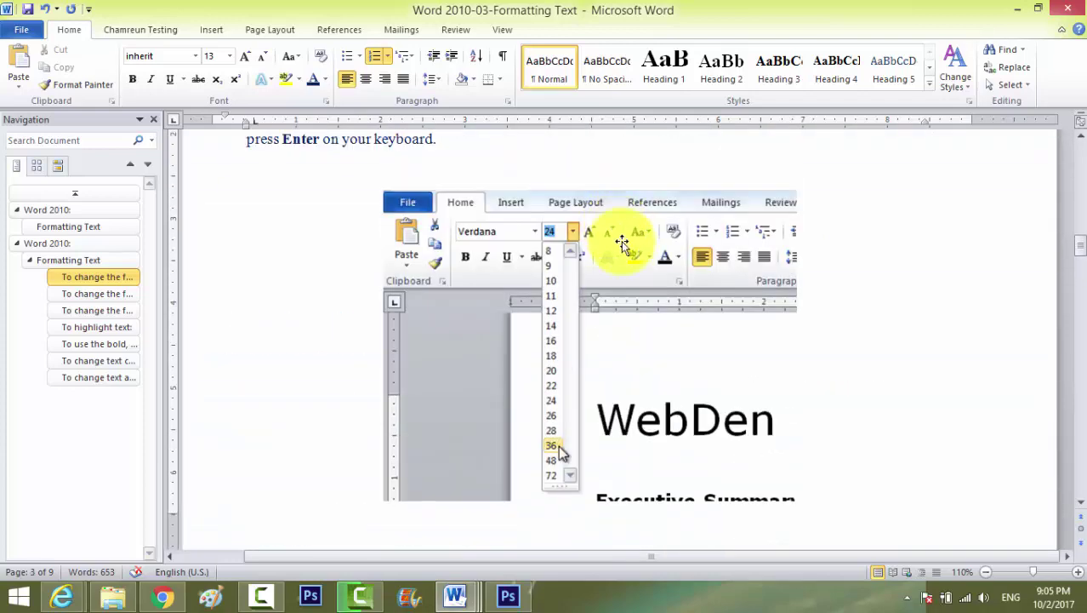
click(196, 55)
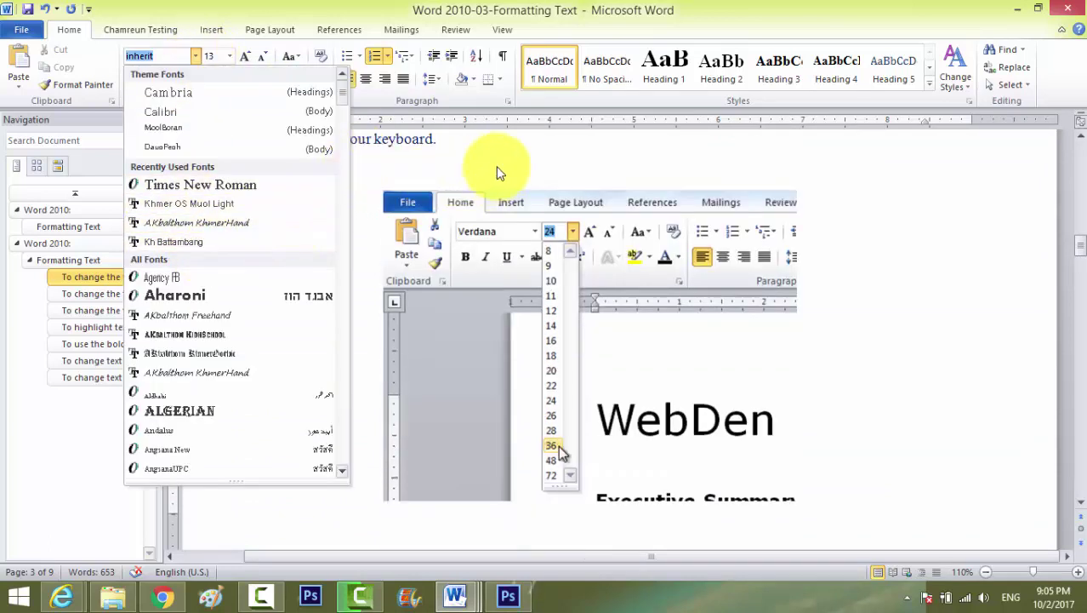
click(500, 172)
scroll(555, 255, up, 5)
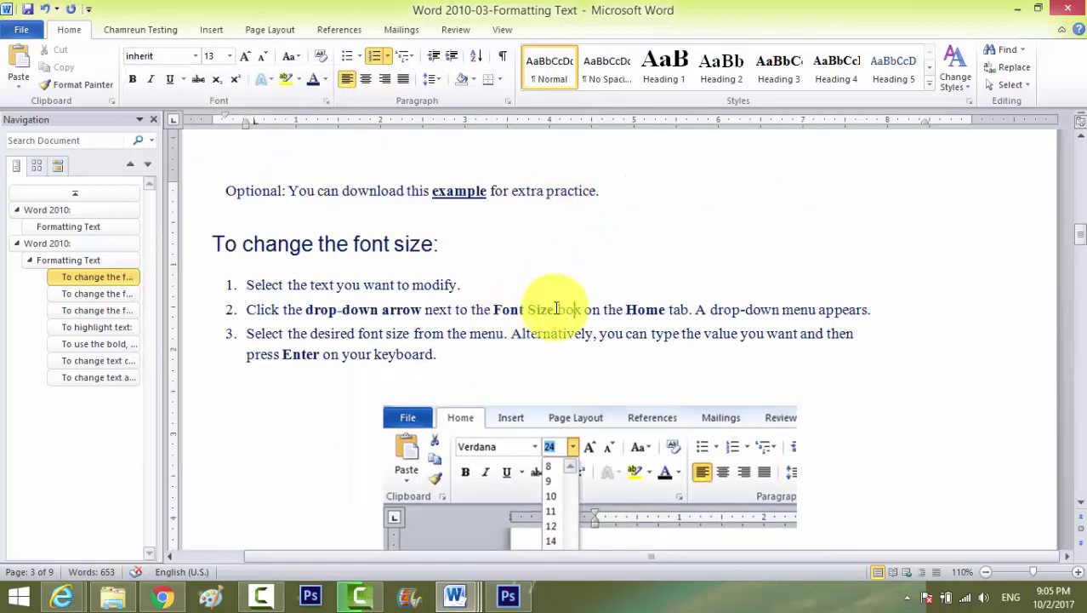
Change the word 'box' in step 2 to Arial Black at size 48
drag(556, 309, 582, 311)
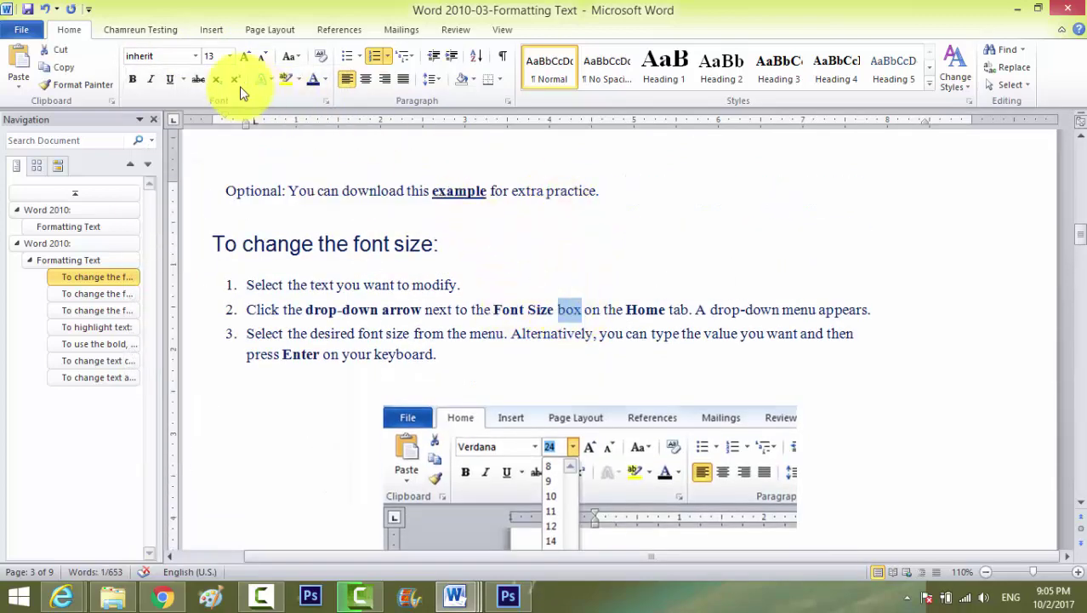
click(195, 56)
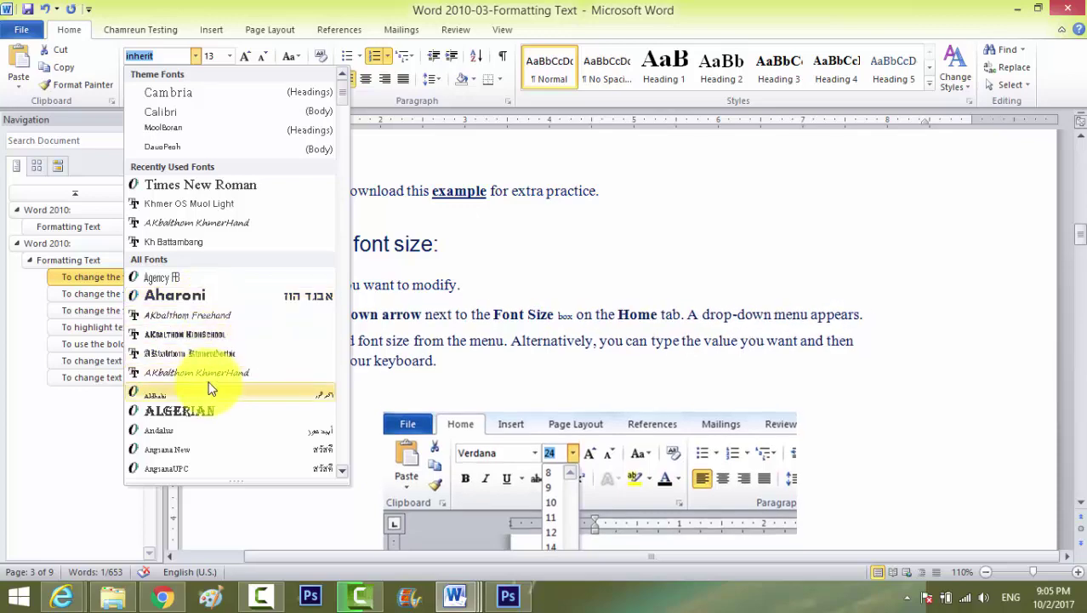
scroll(217, 370, down, 3)
scroll(216, 370, down, 1)
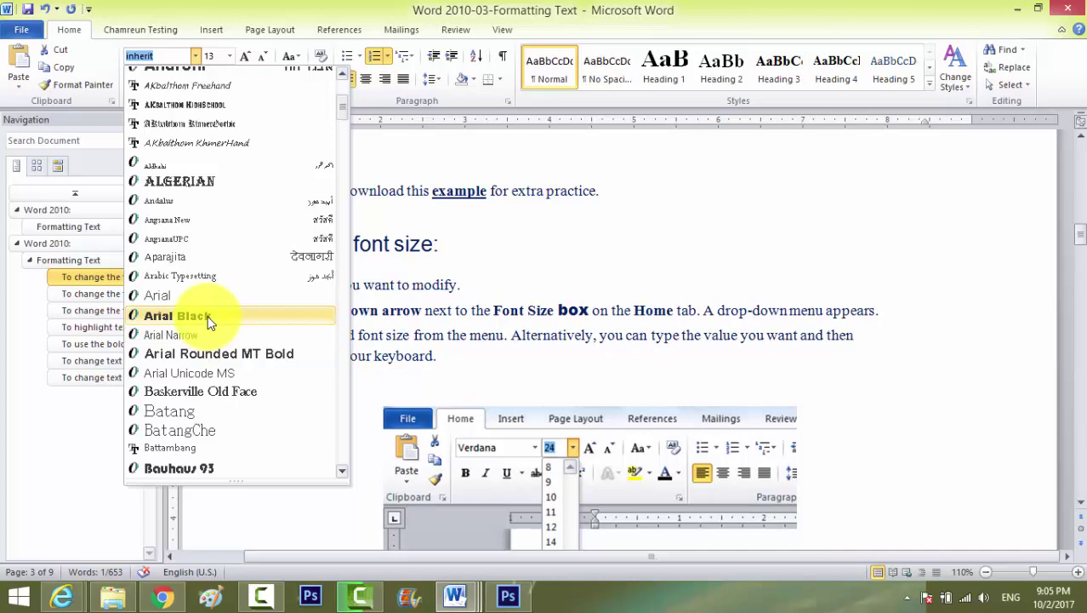
click(209, 319)
click(230, 56)
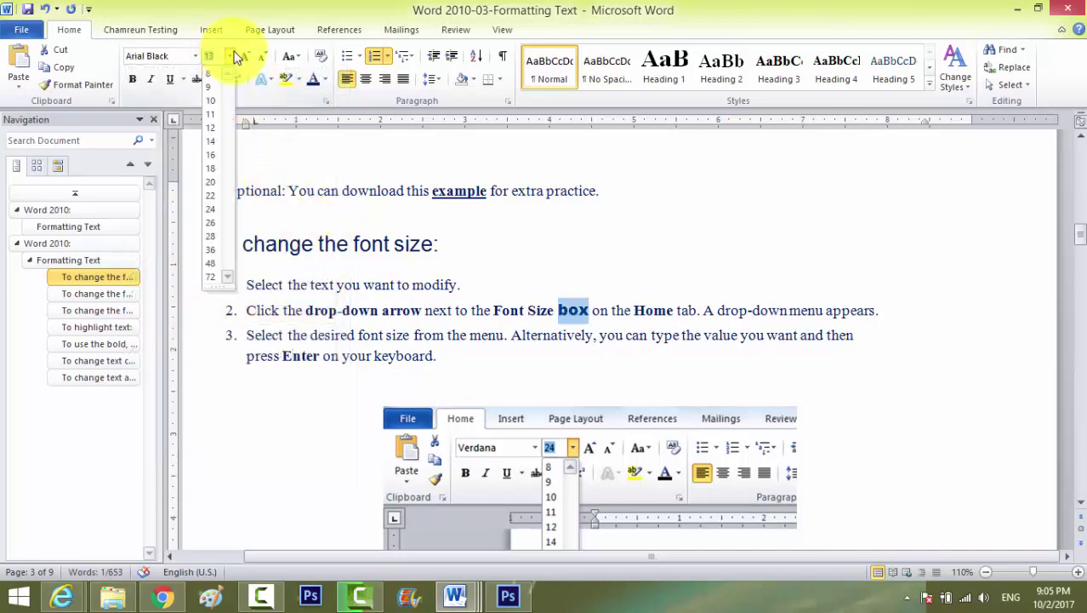
click(213, 269)
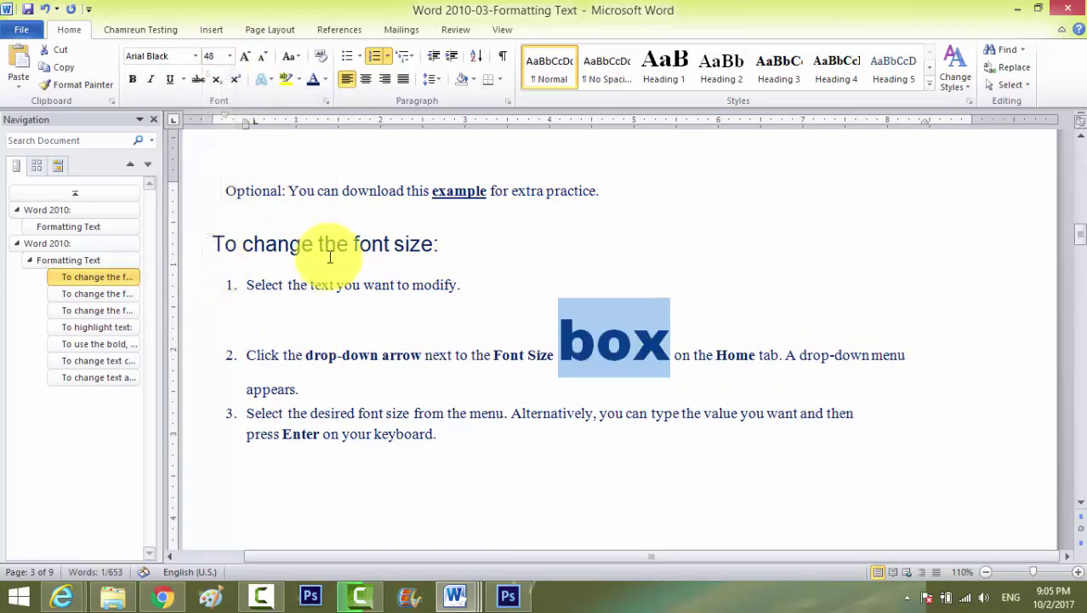
click(692, 344)
scroll(783, 351, down, 1)
scroll(784, 351, down, 2)
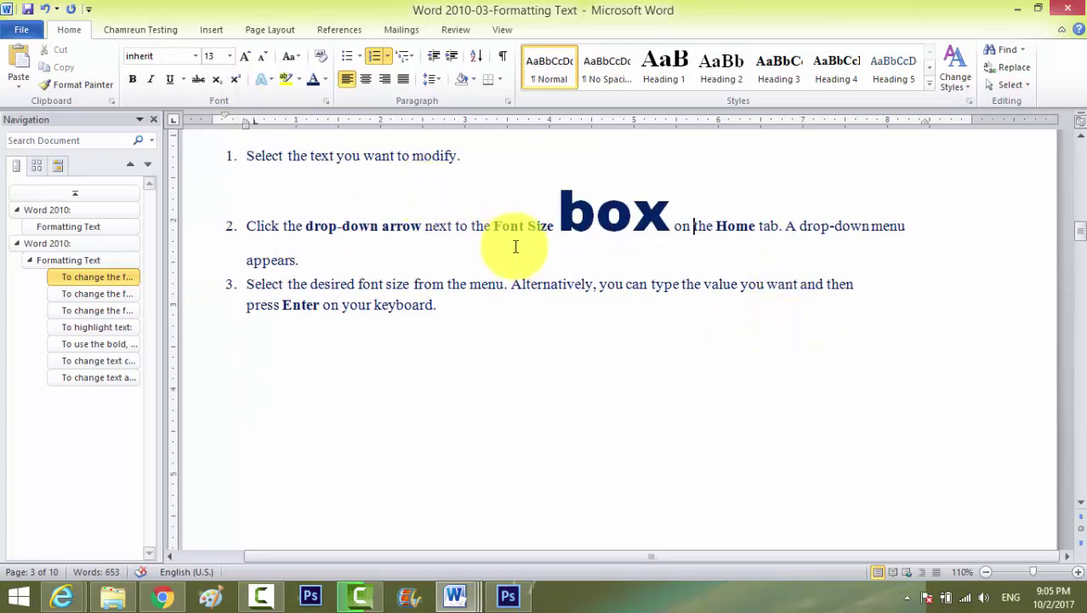
scroll(757, 244, down, 1)
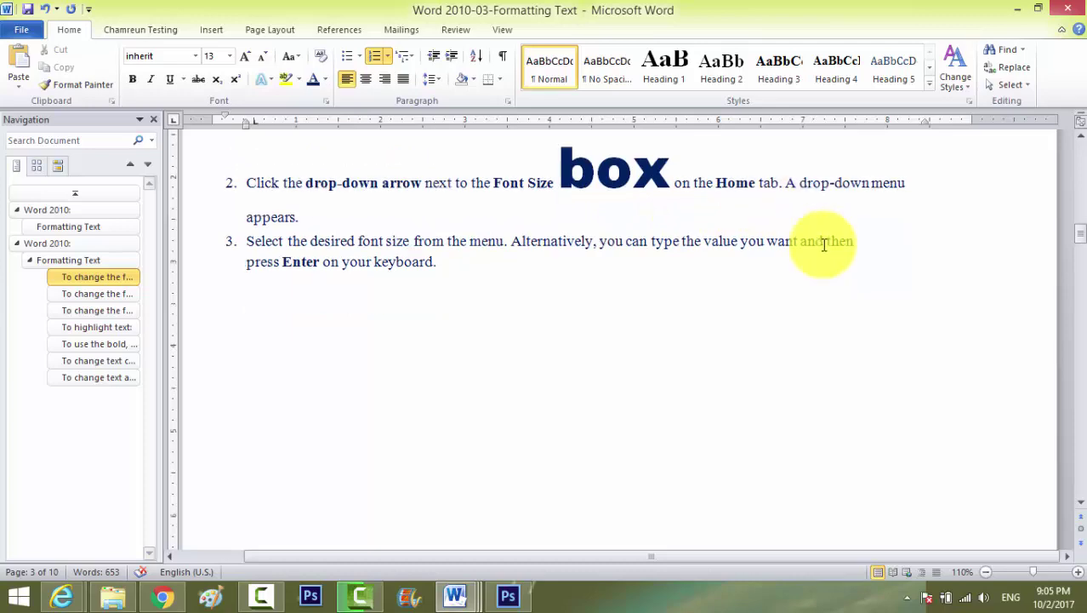
scroll(826, 244, down, 3)
scroll(816, 260, down, 6)
scroll(789, 271, up, 9)
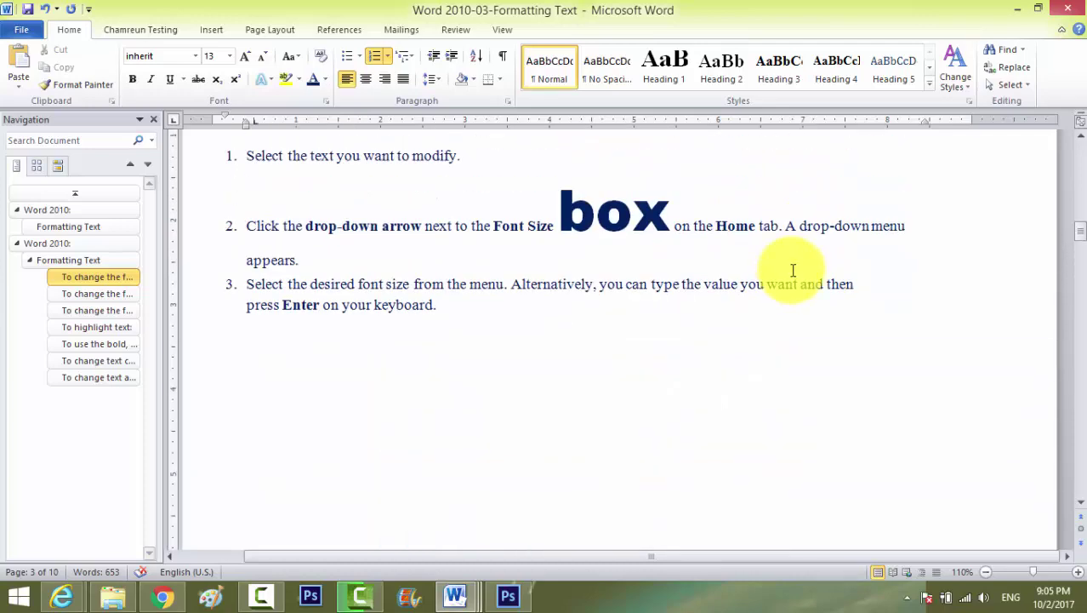
scroll(790, 272, up, 4)
scroll(790, 273, down, 2)
scroll(790, 273, down, 8)
scroll(740, 341, down, 4)
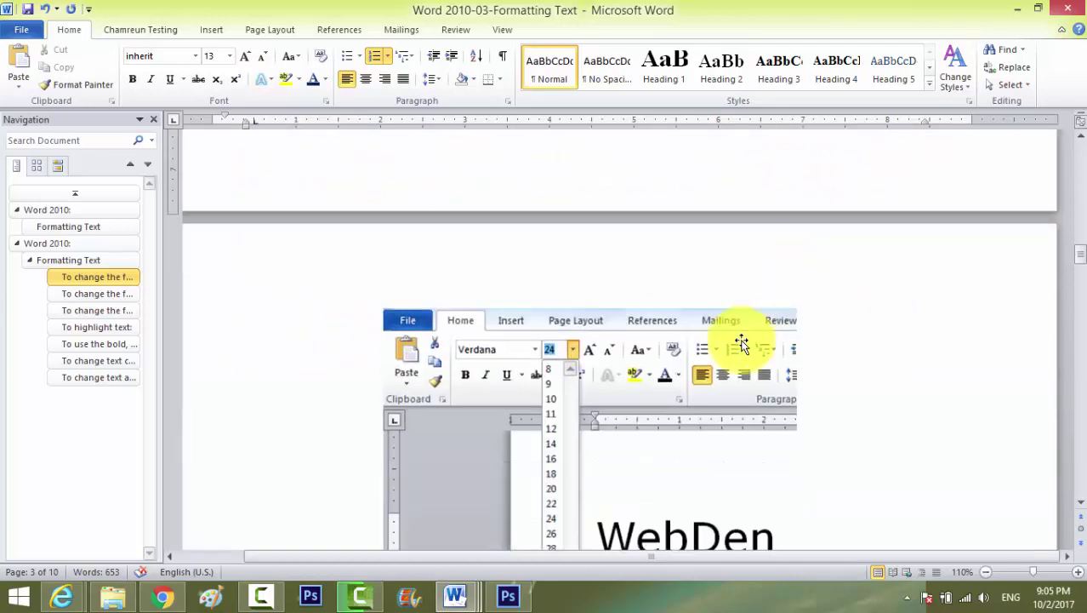
scroll(720, 359, down, 4)
scroll(697, 369, up, 2)
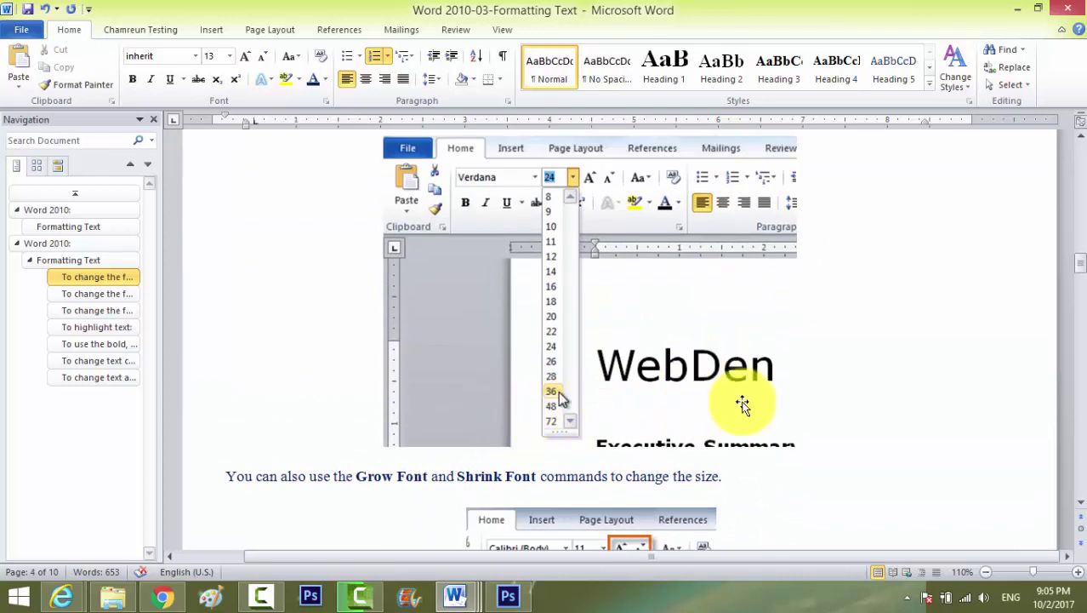
scroll(732, 401, down, 3)
scroll(672, 411, down, 2)
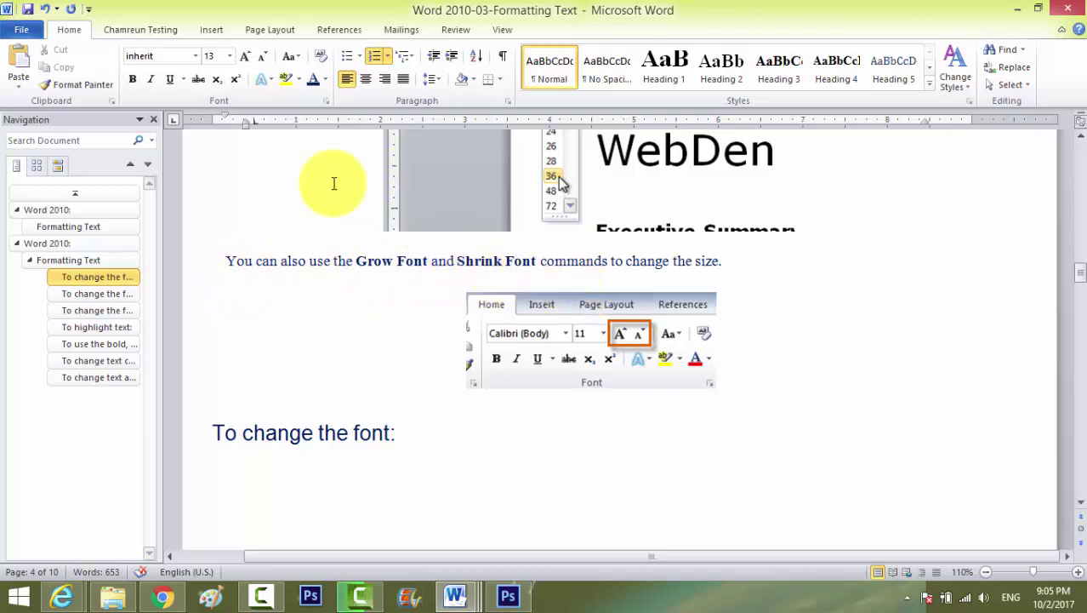
click(247, 58)
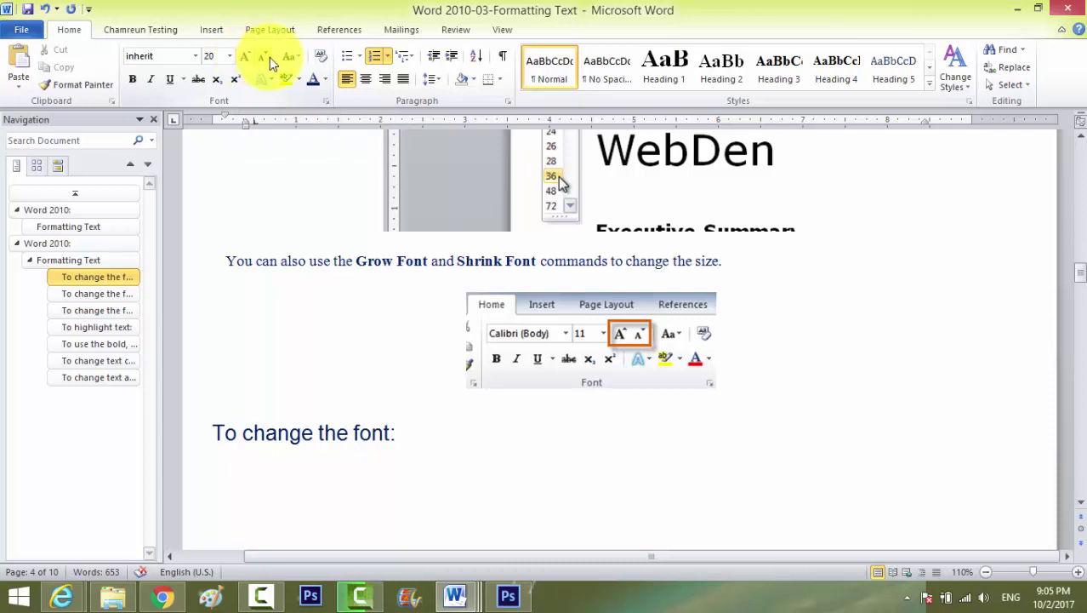
click(265, 56)
click(266, 55)
click(266, 56)
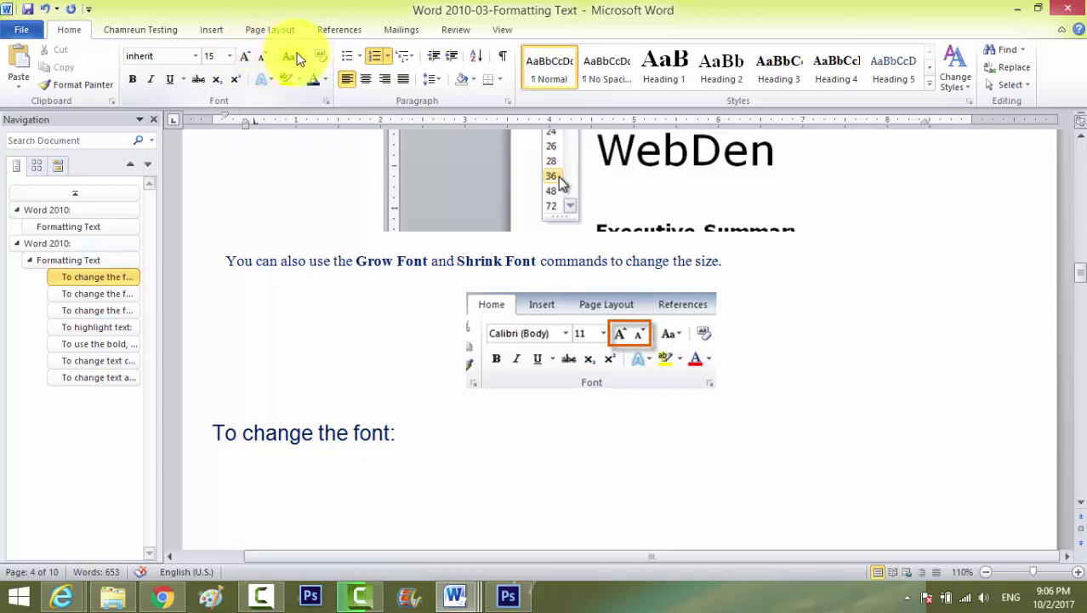
click(297, 58)
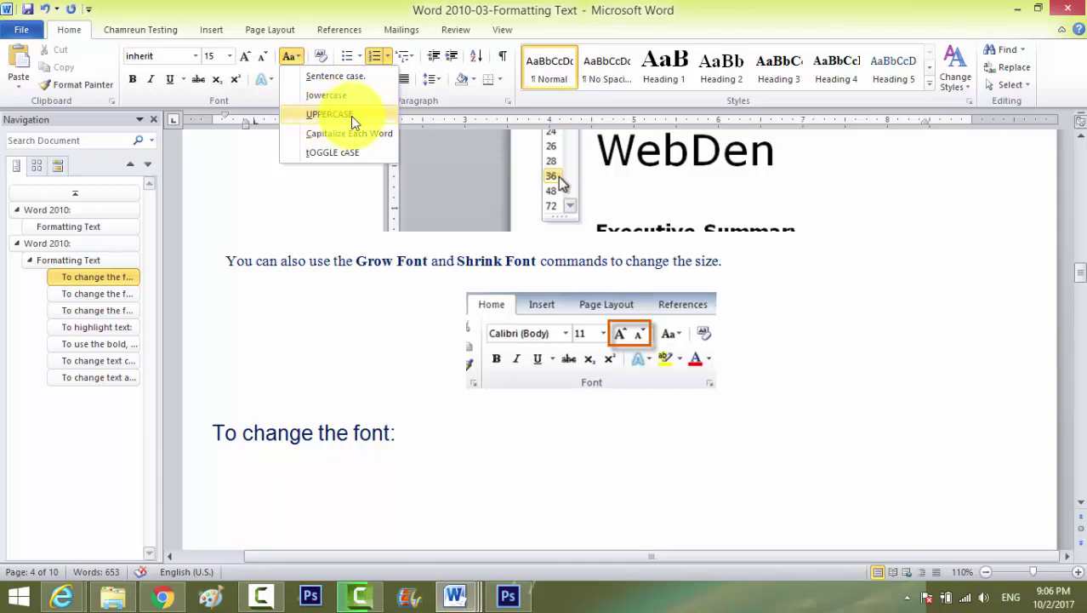
click(285, 269)
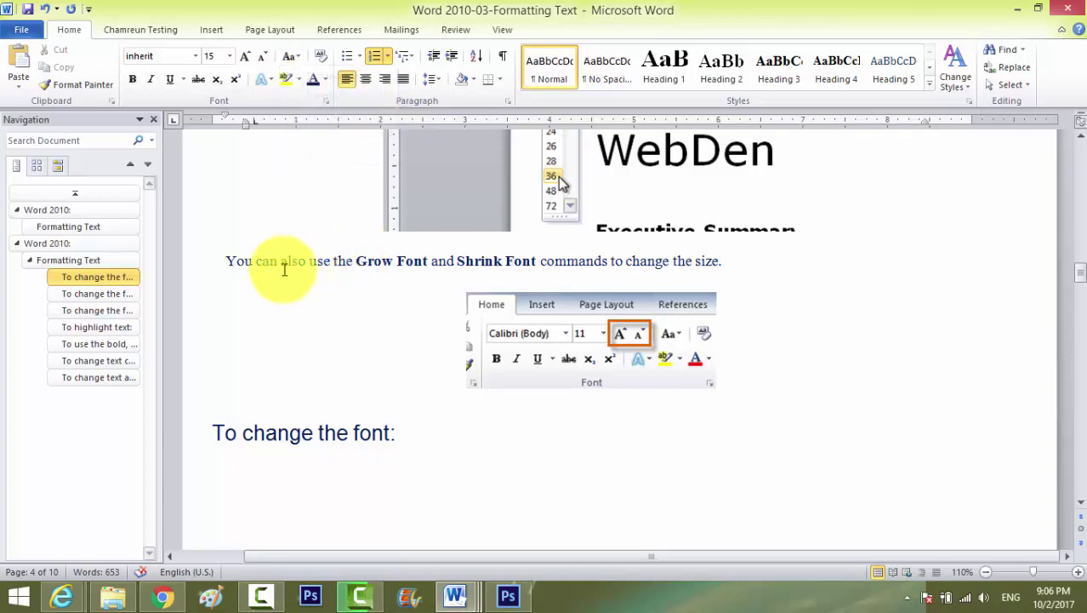
double_click(293, 261)
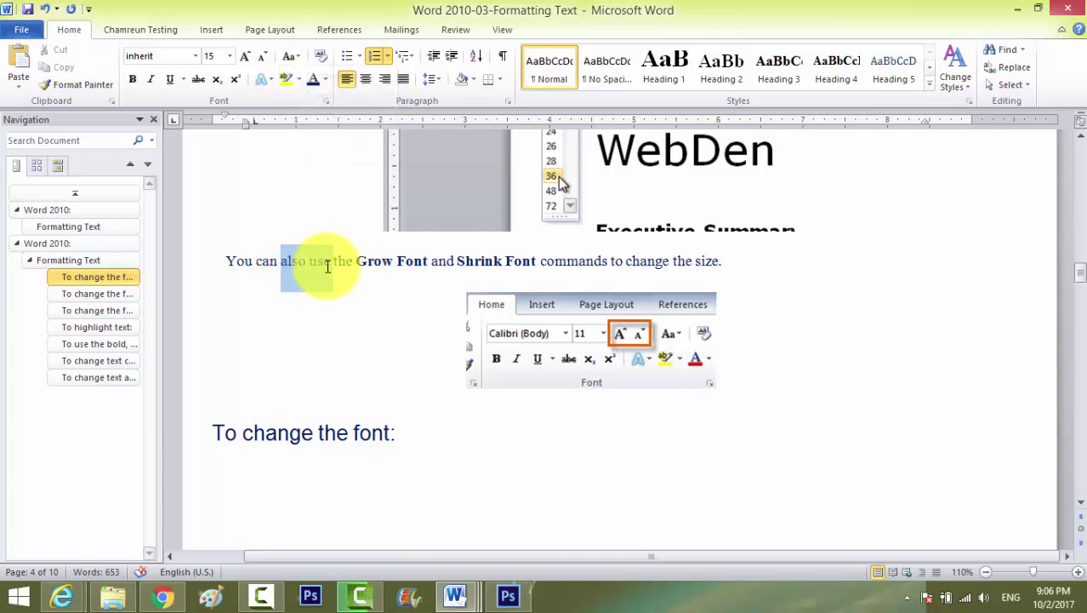
click(298, 56)
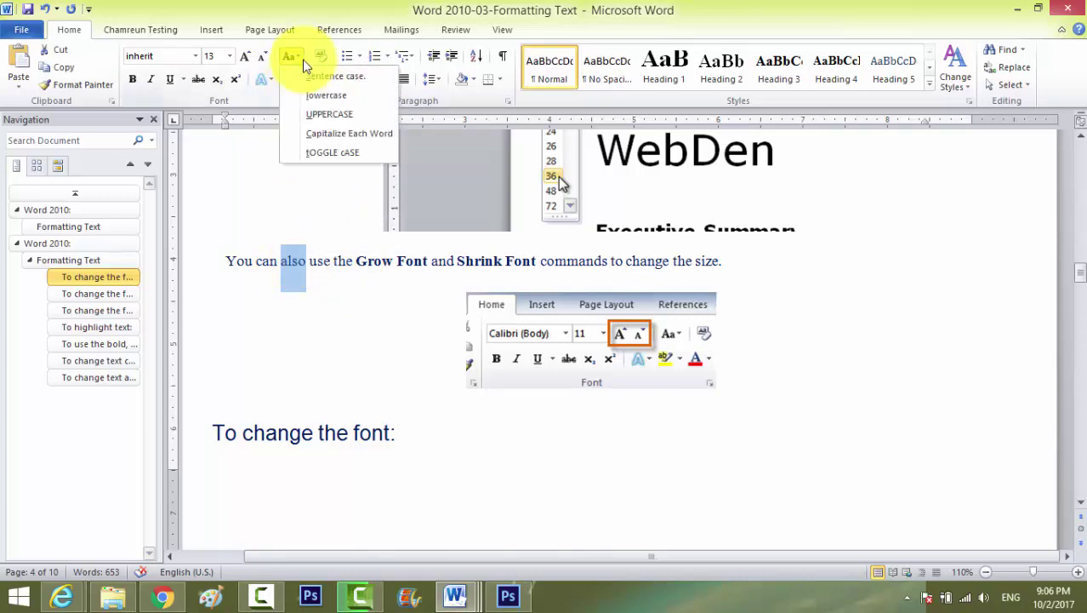
click(348, 115)
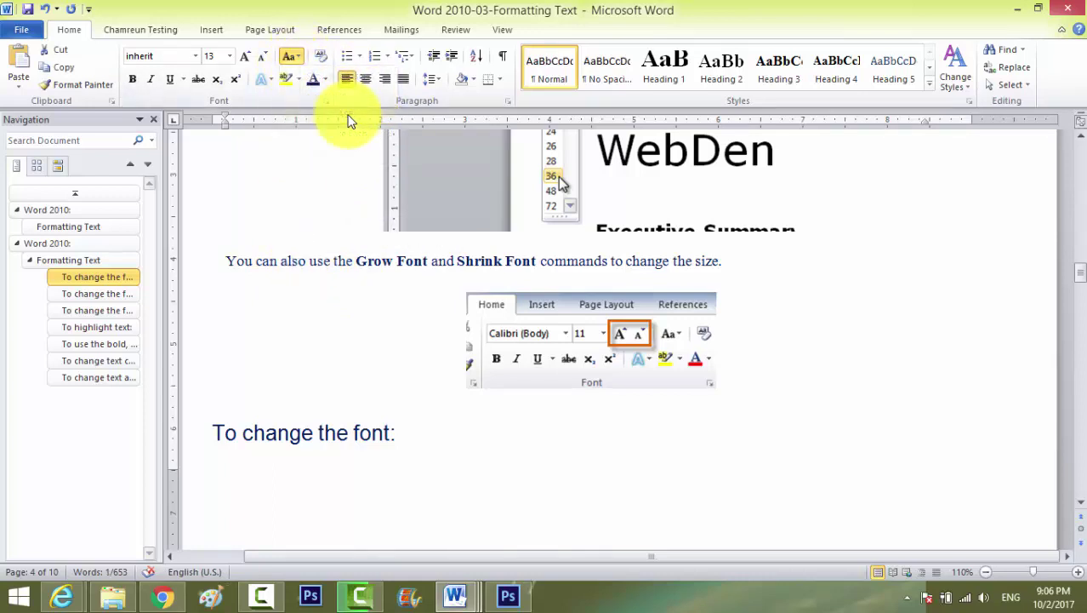
click(321, 263)
text(ALSO)
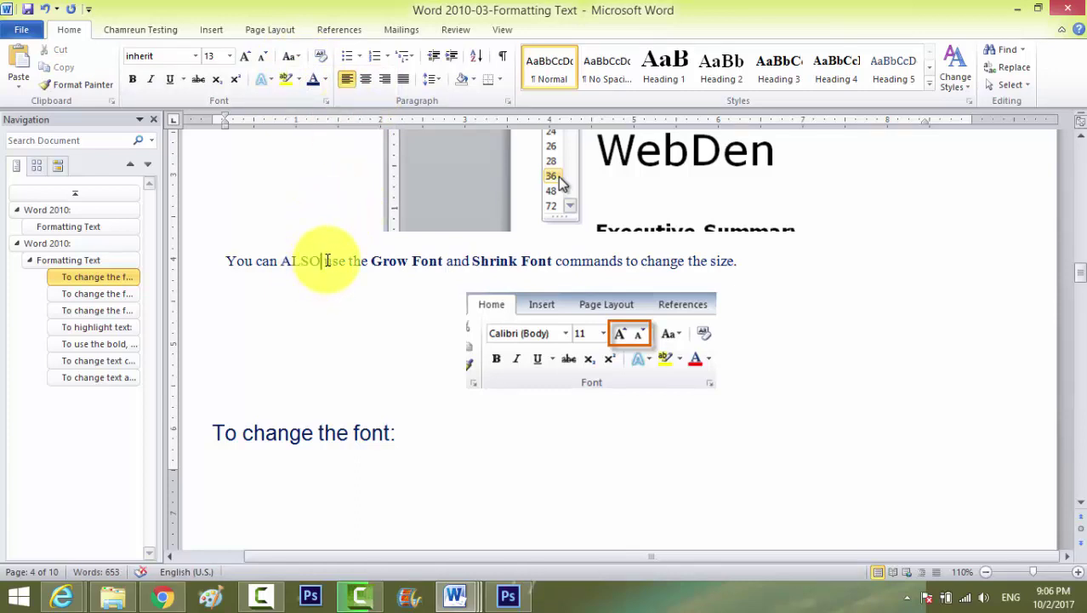
click(298, 55)
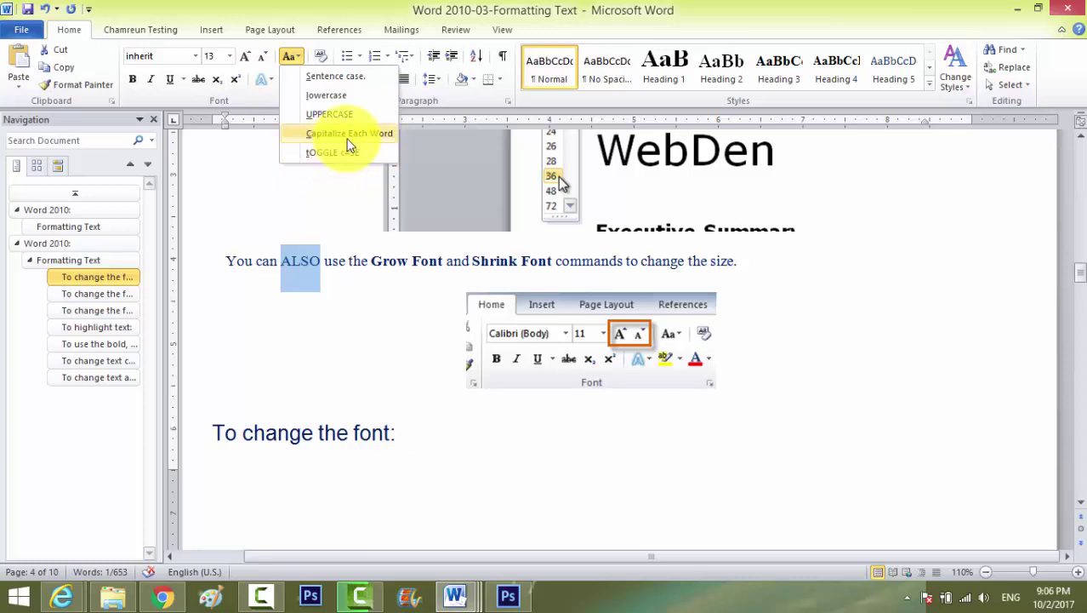
click(364, 141)
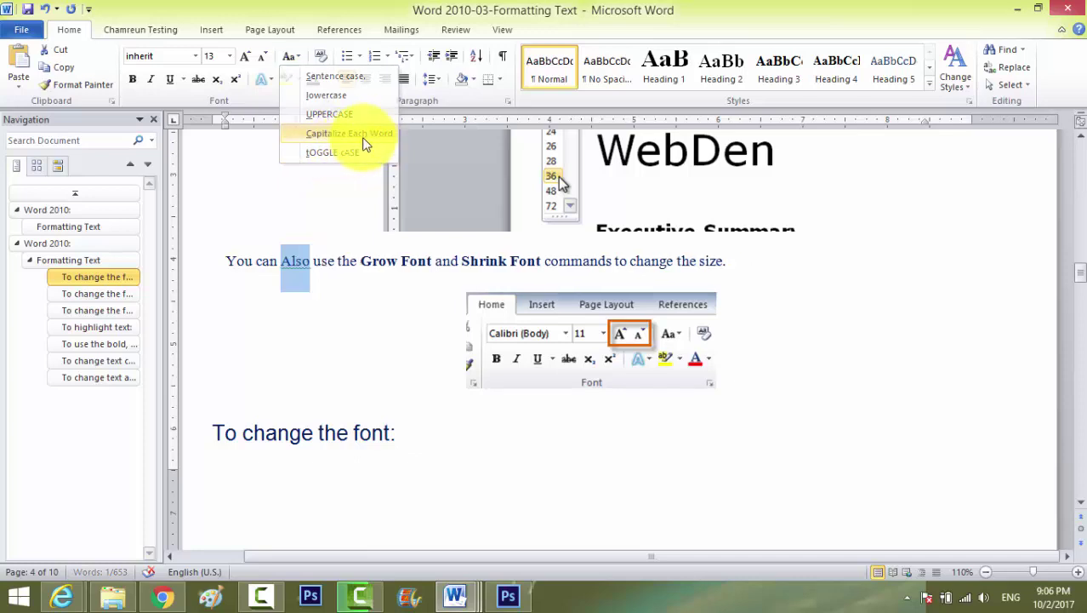
click(289, 263)
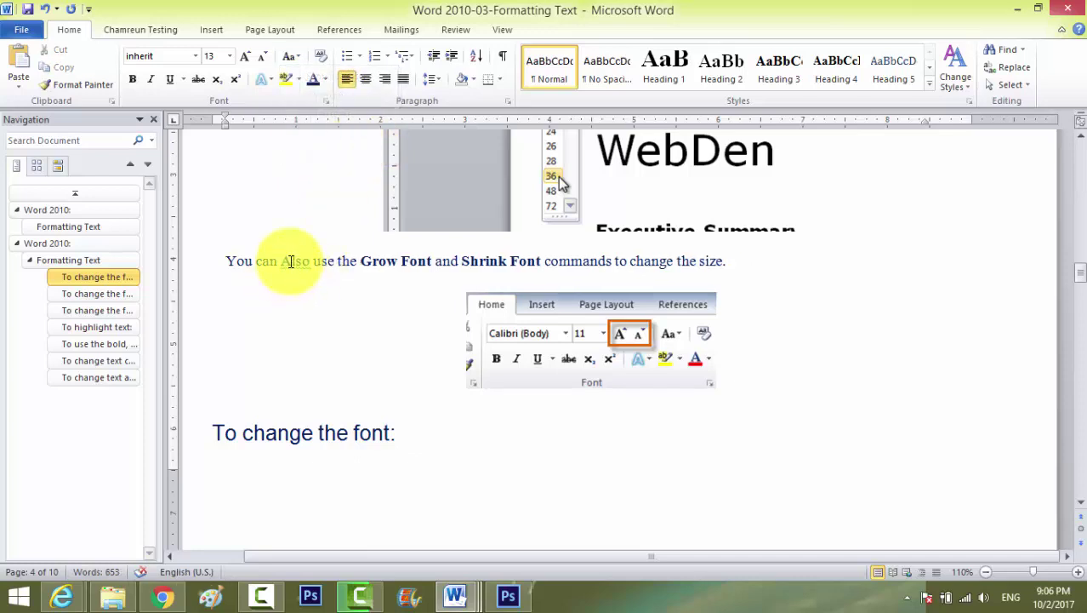
drag(284, 262, 297, 267)
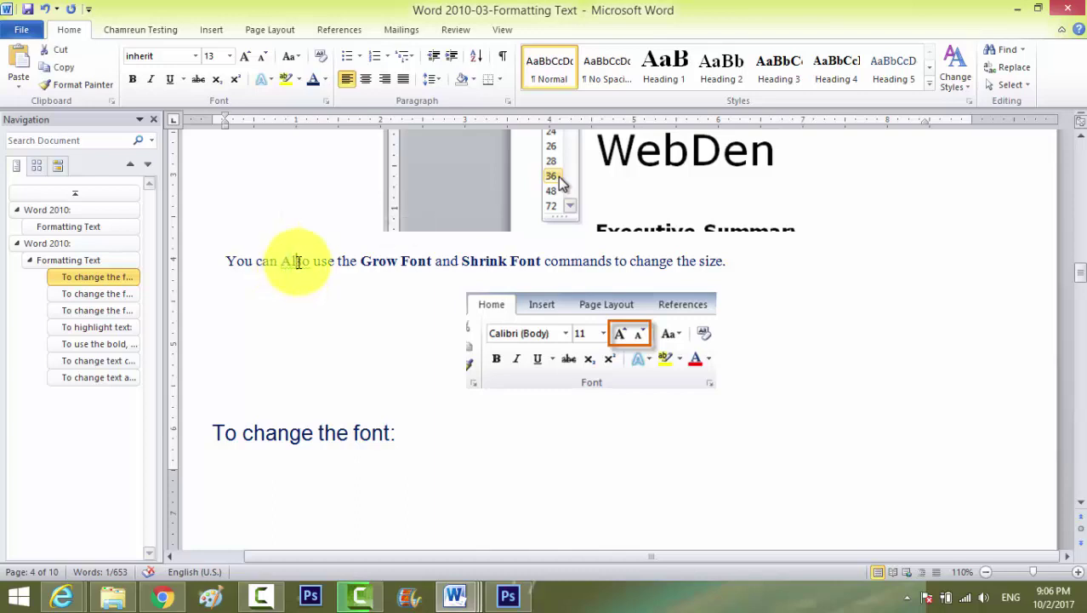
text(a)
key(ctrl+z)
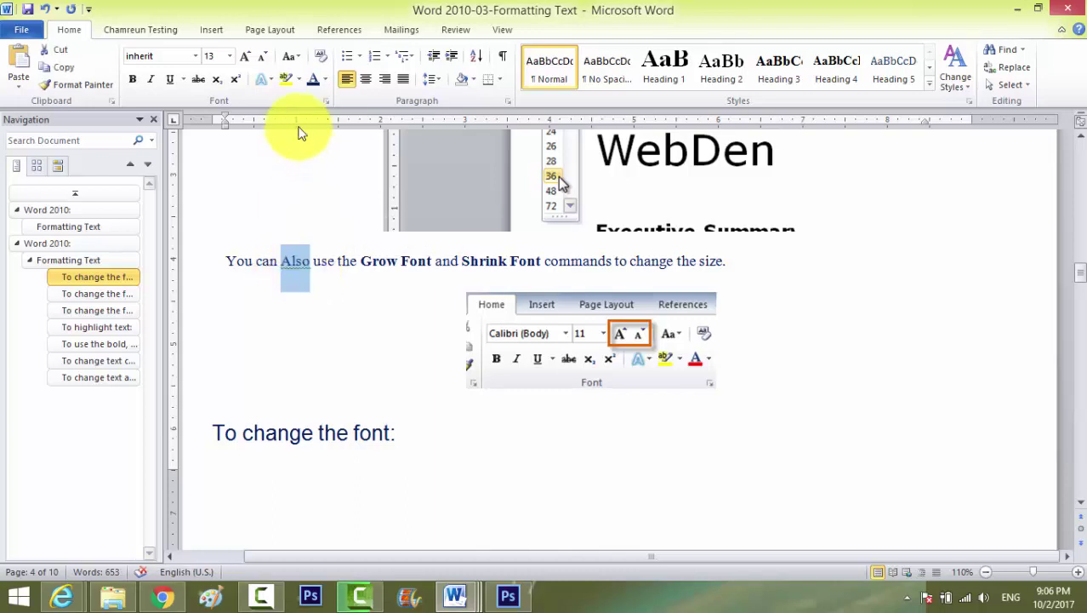
click(315, 261)
drag(314, 262, 673, 260)
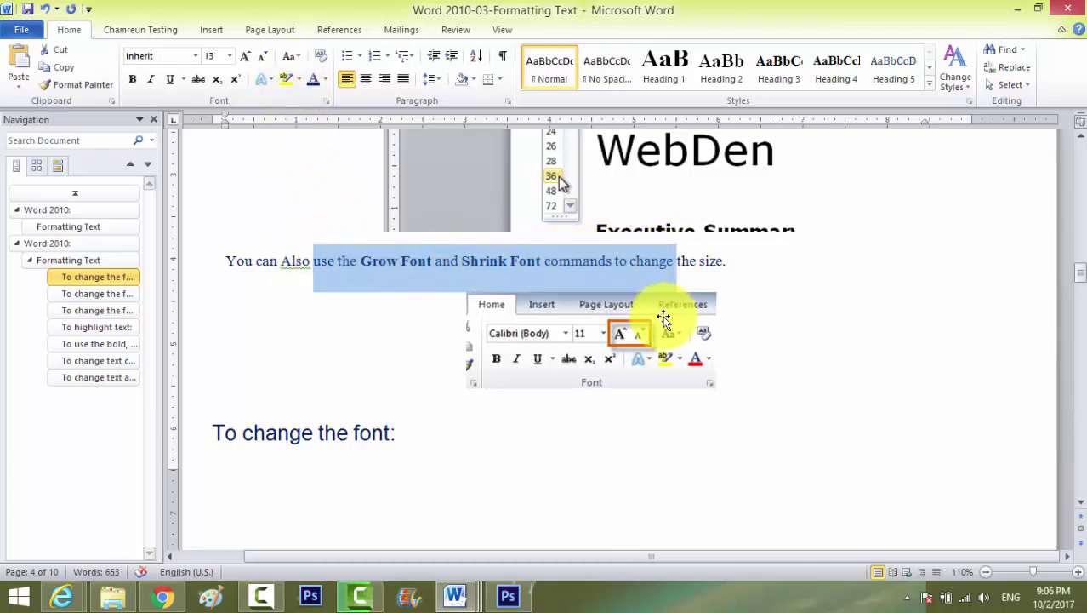
click(422, 317)
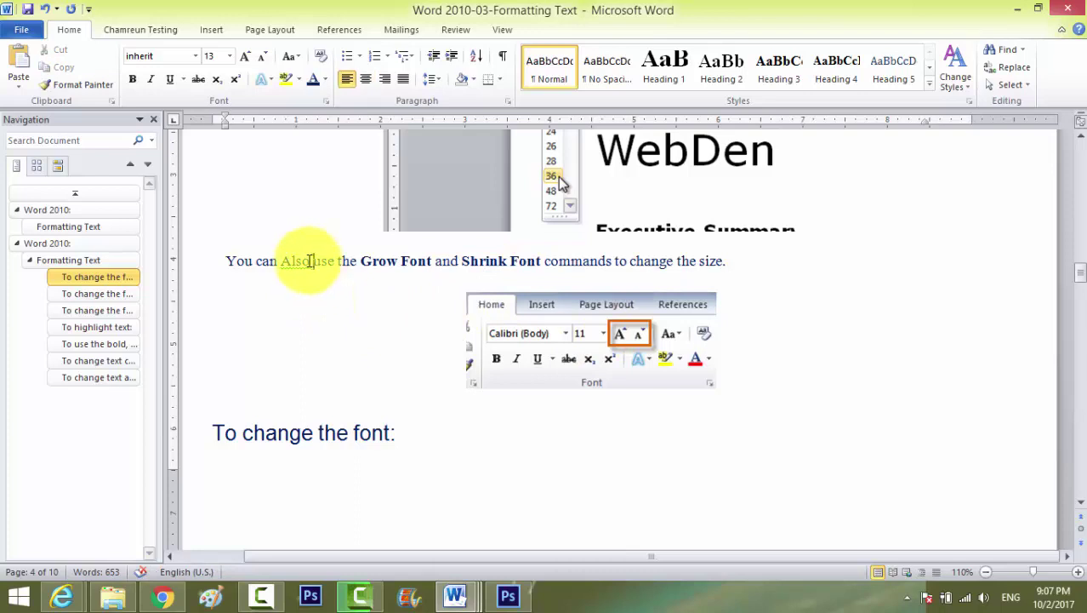
drag(281, 261, 310, 261)
click(291, 57)
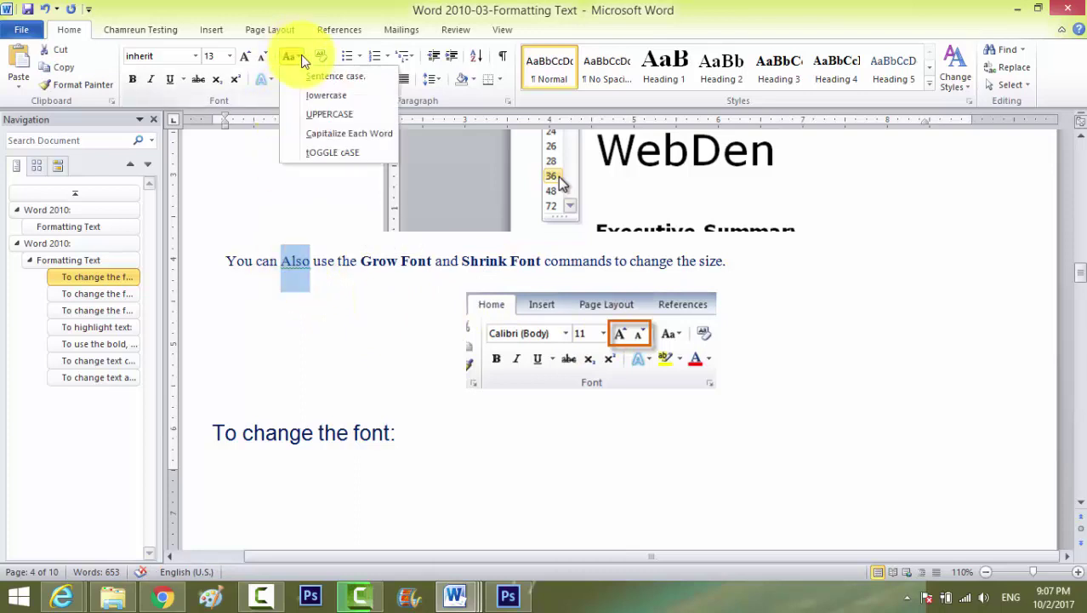
click(316, 91)
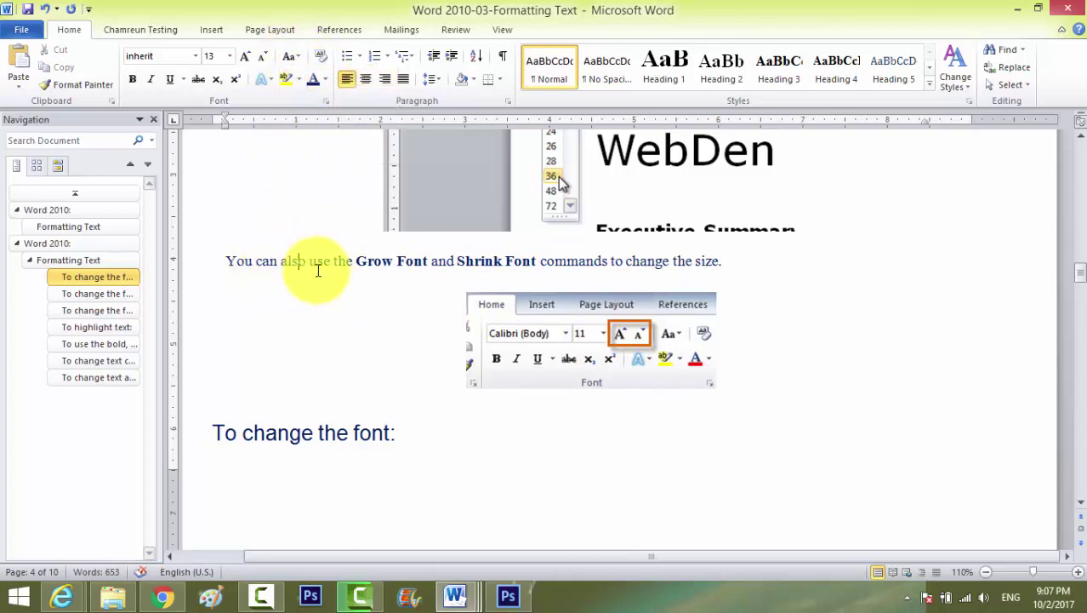
click(382, 265)
scroll(401, 271, down, 3)
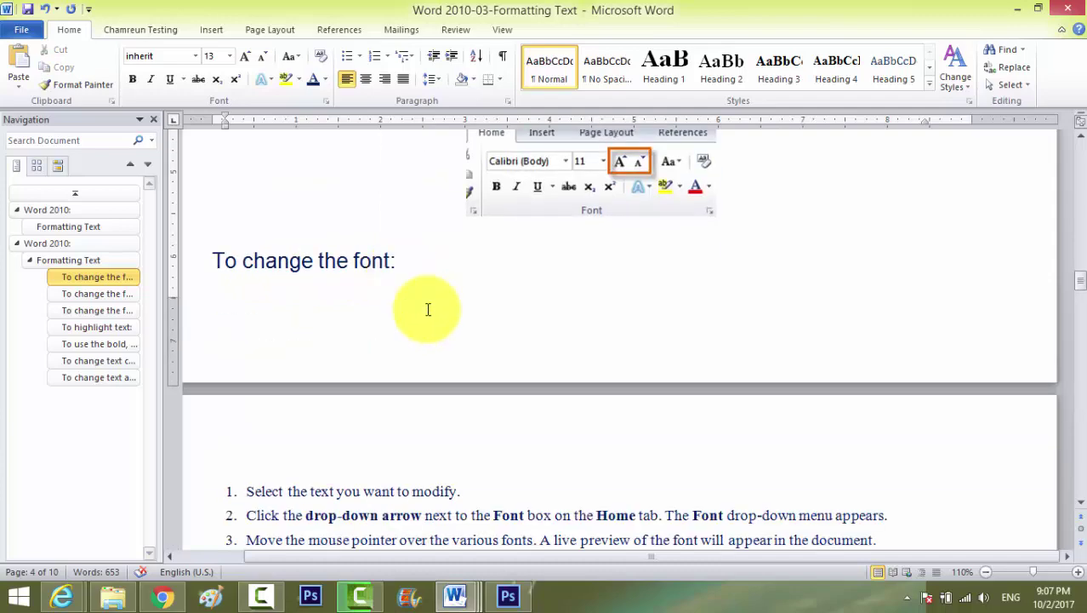
Color the 'To change the font color:' heading Orange from the Standard Colors
click(381, 219)
scroll(436, 371, down, 3)
scroll(459, 400, down, 2)
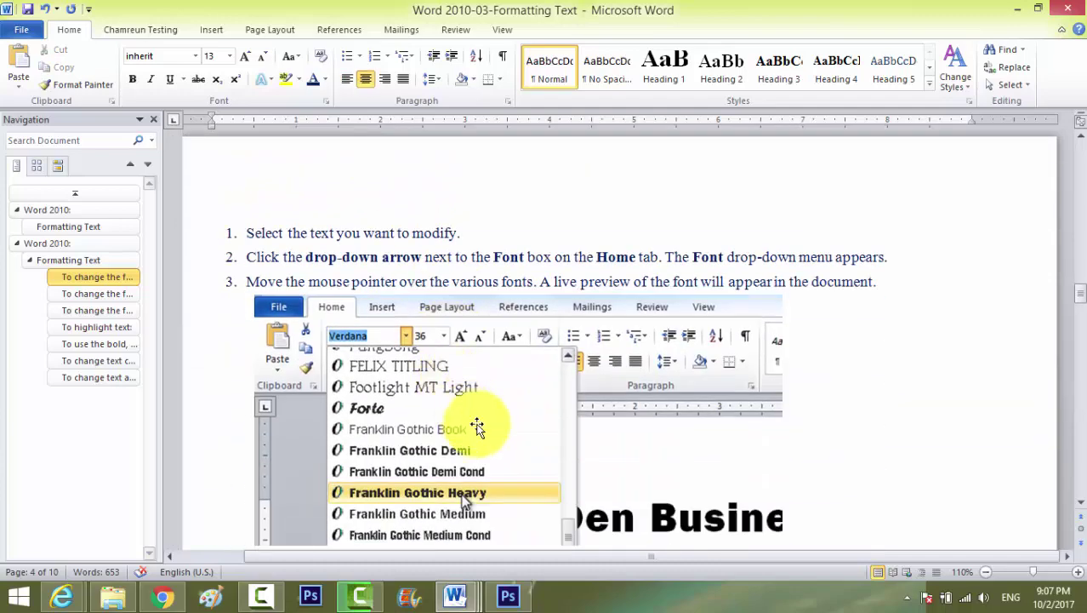
scroll(476, 430, down, 2)
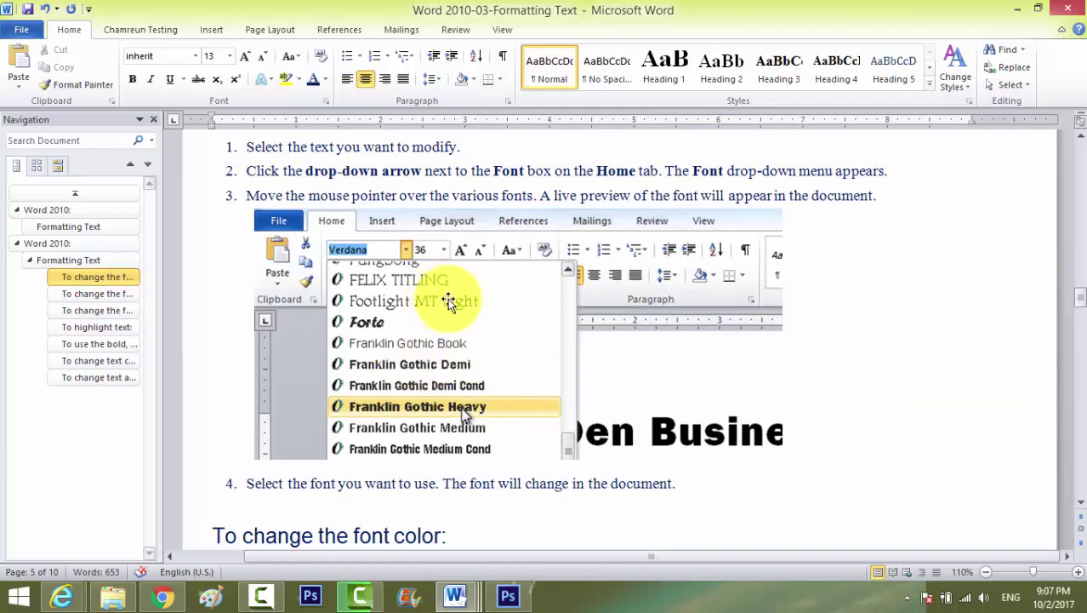
scroll(510, 314, down, 5)
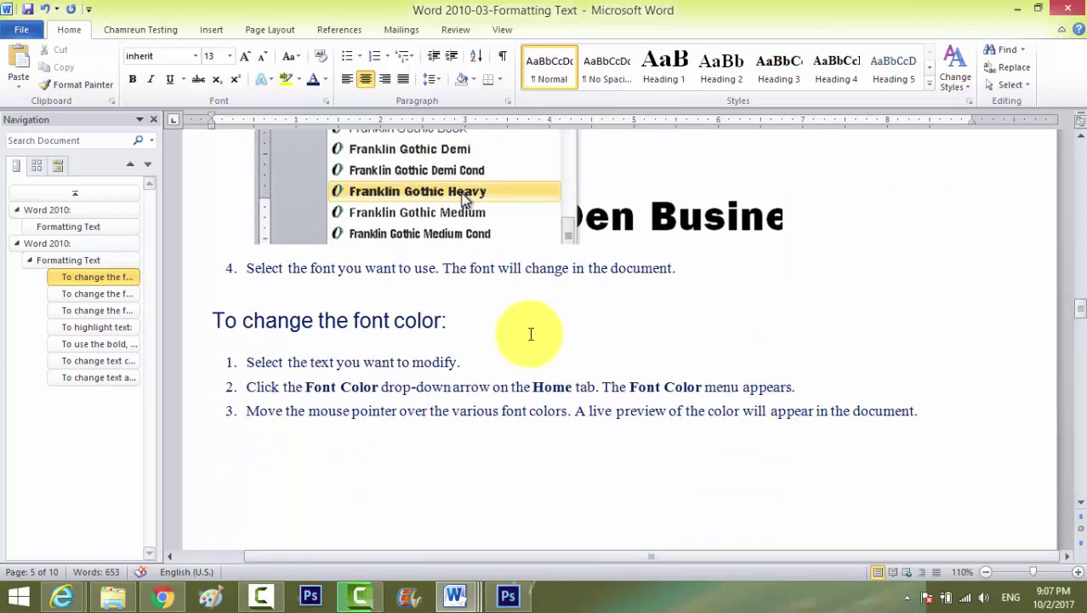
scroll(531, 333, down, 1)
scroll(532, 333, down, 4)
scroll(529, 330, up, 3)
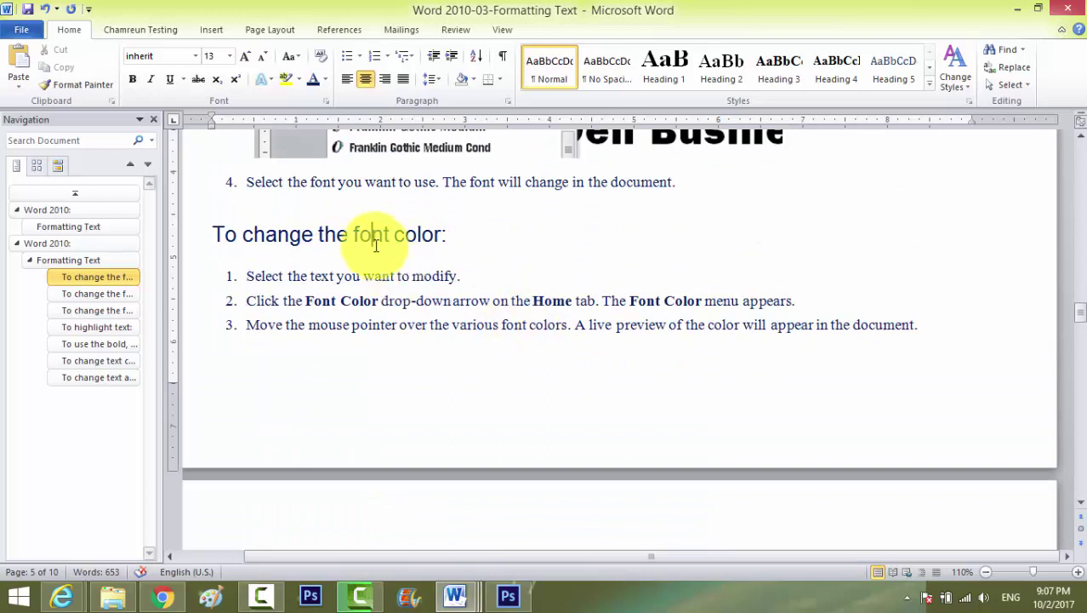
drag(482, 238, 214, 223)
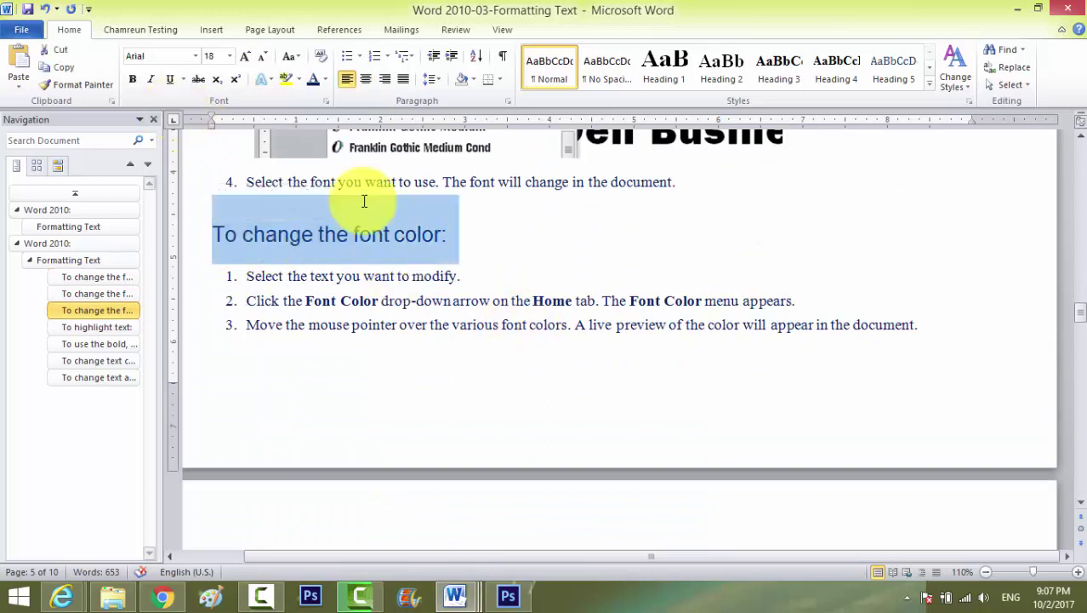
click(327, 83)
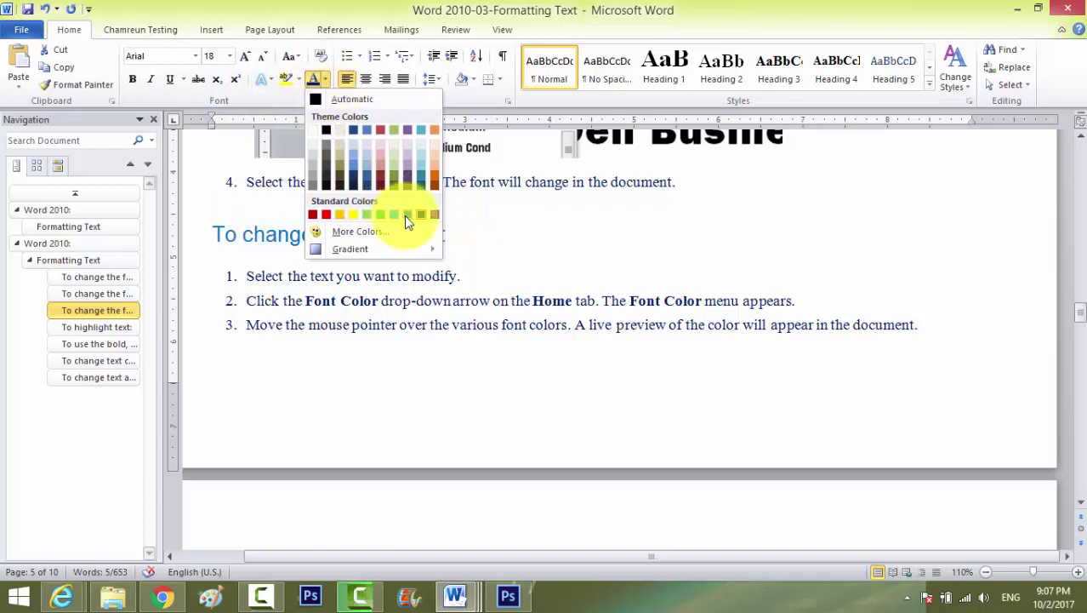
click(461, 241)
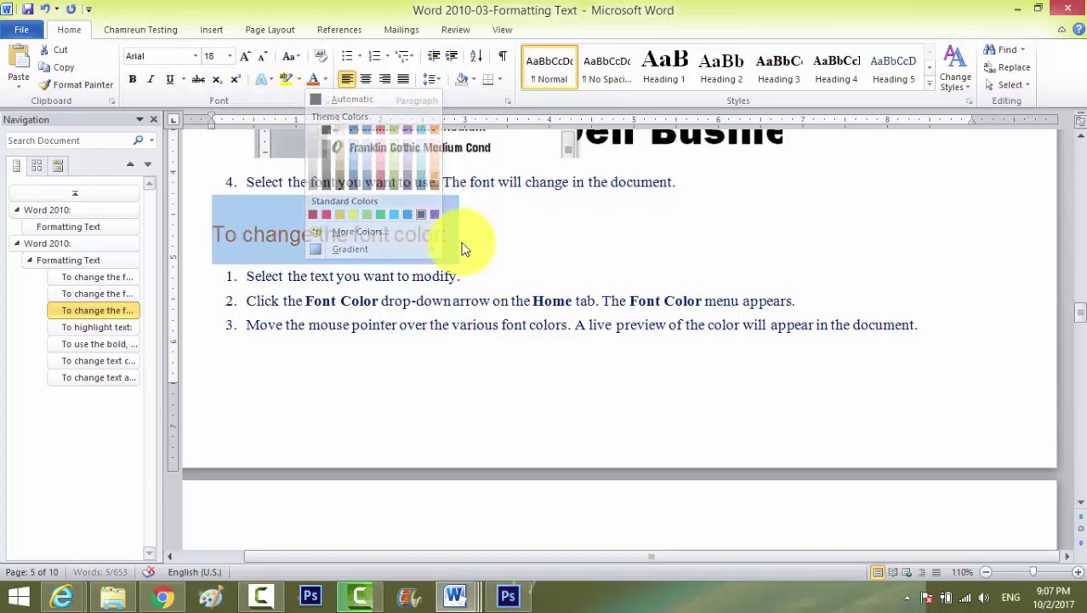
drag(517, 231, 238, 236)
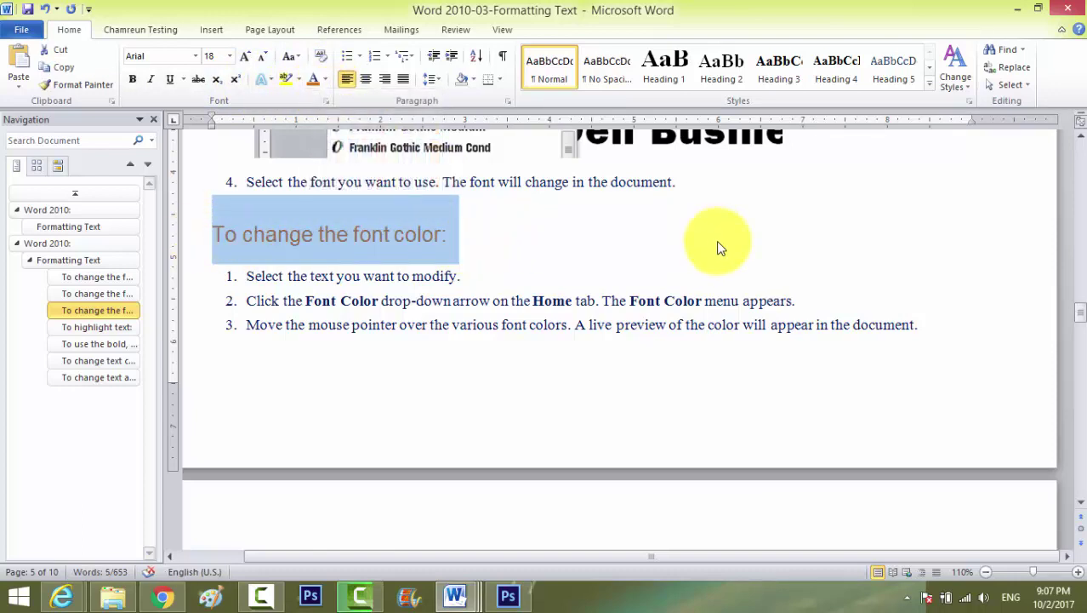
click(515, 251)
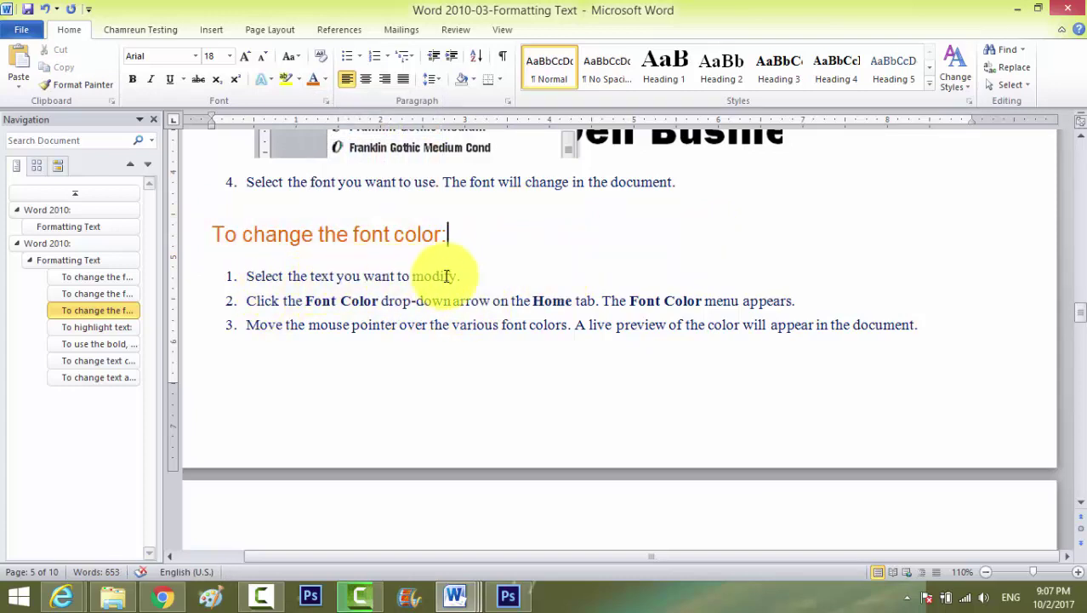
click(202, 238)
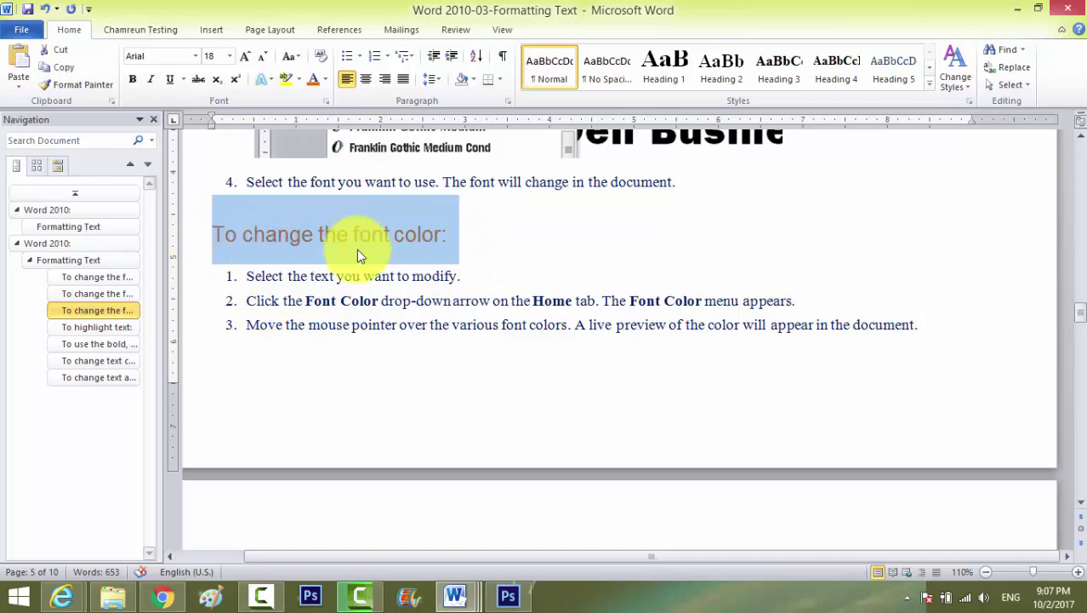
Give 'drop-down arrow on' a custom bright green font colour (Red 35, Green 237, Blue 83)
click(590, 277)
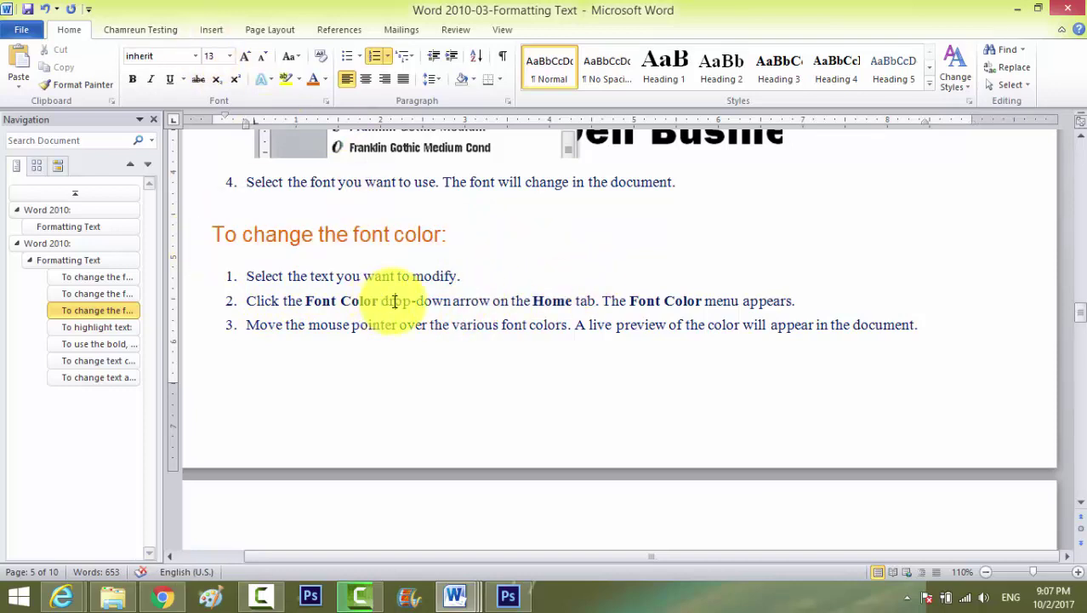
drag(395, 301, 509, 301)
click(325, 79)
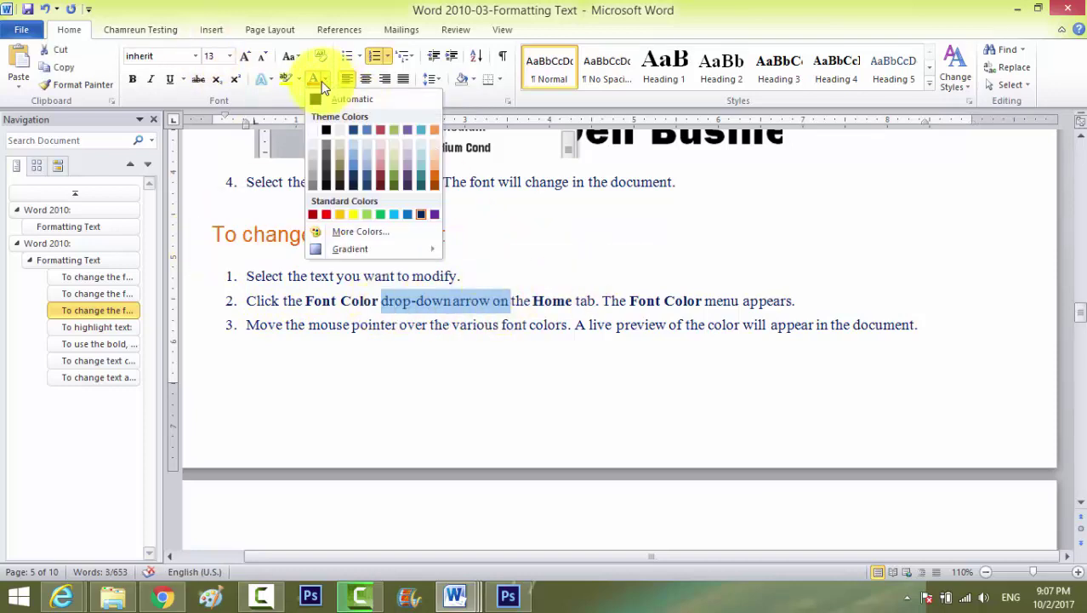
click(357, 232)
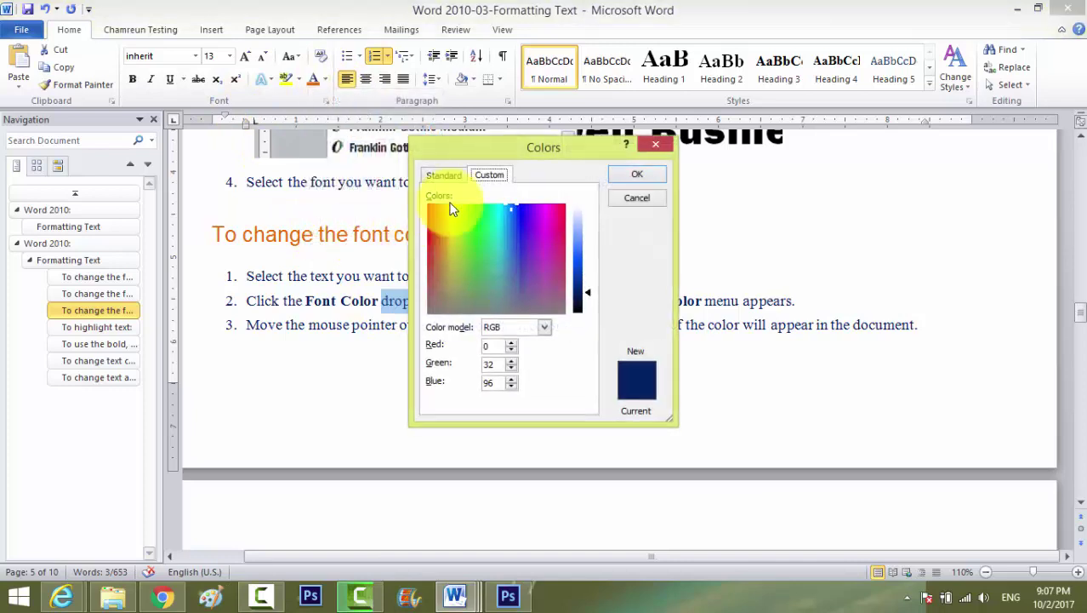
mouse_move(514, 140)
mouse_down()
mouse_move(674, 93)
mouse_move(755, 41)
mouse_up()
mouse_move(769, 118)
mouse_down()
mouse_move(791, 164)
mouse_move(821, 161)
mouse_up()
click(729, 142)
click(727, 127)
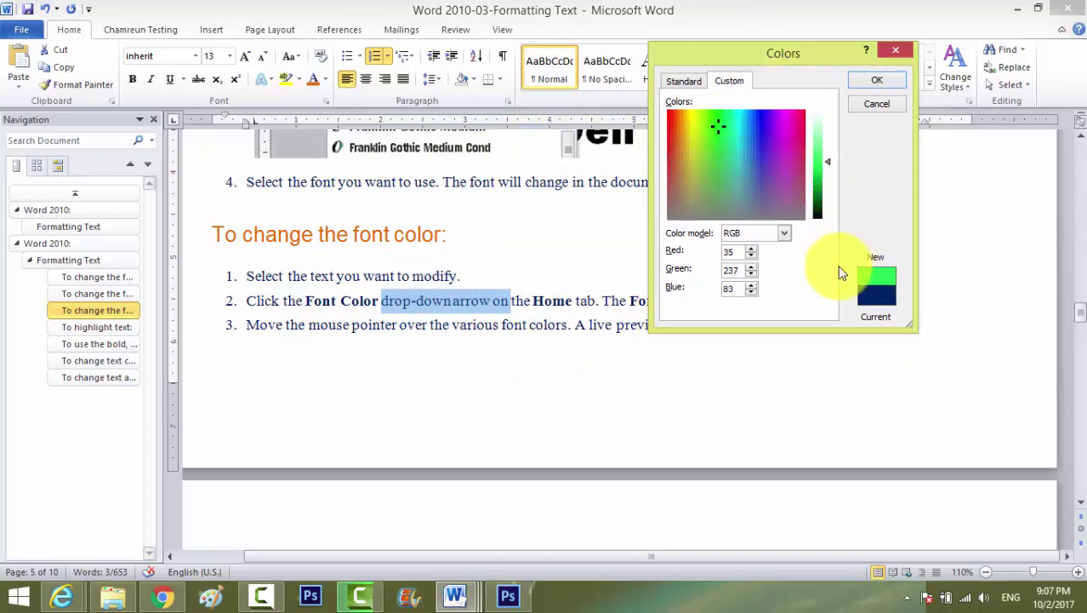
click(874, 82)
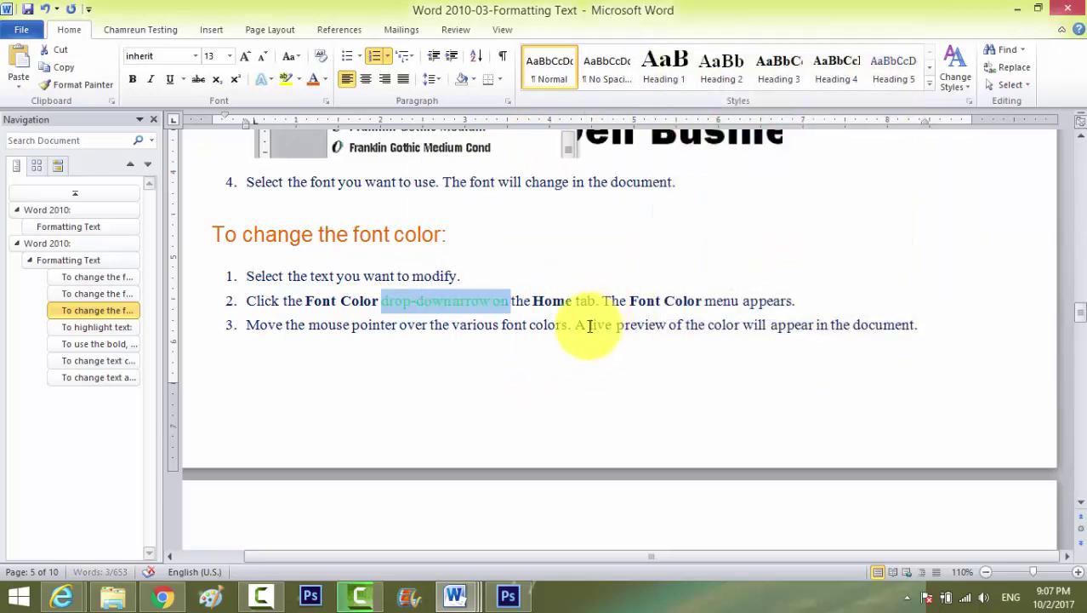
click(375, 307)
drag(399, 300, 532, 300)
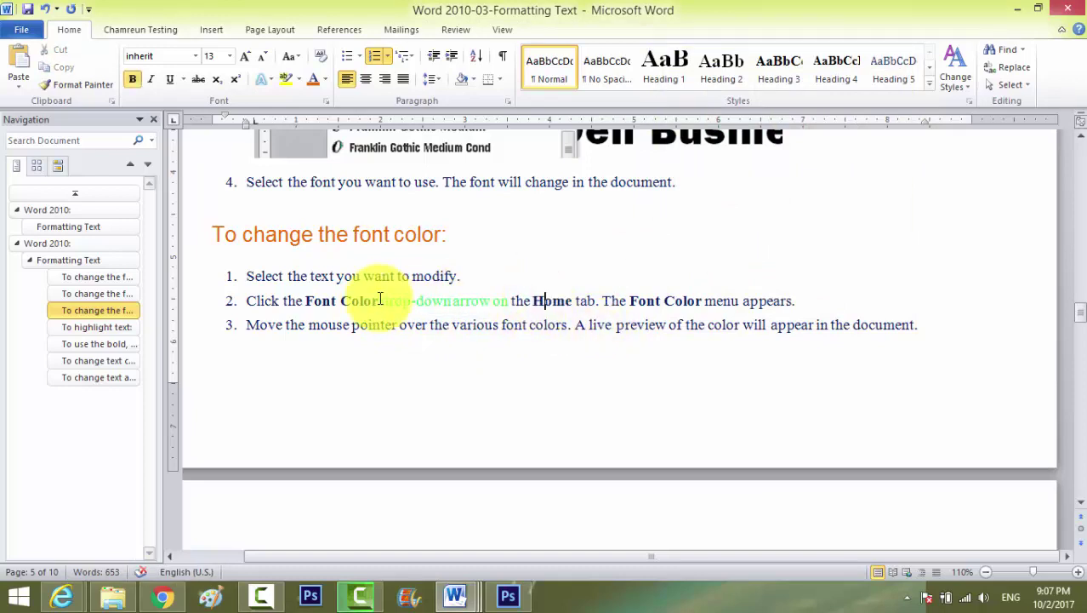
mouse_move(376, 300)
mouse_down()
mouse_move(539, 300)
mouse_move(342, 300)
mouse_up()
click(582, 303)
click(324, 81)
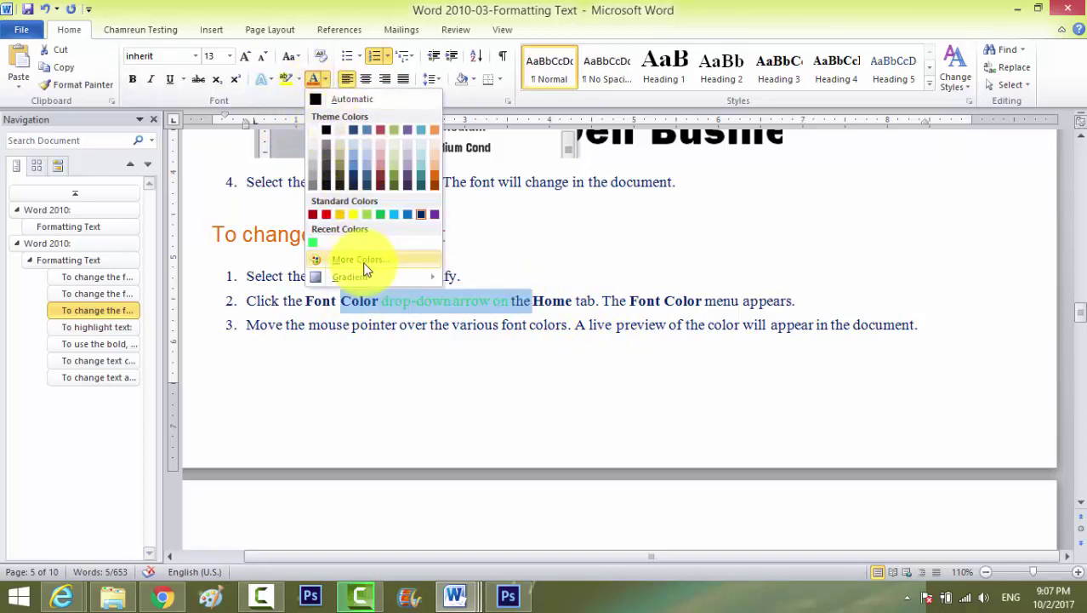
Show the Gradient variations submenu under the Font Color drop-down
mouse_move(357, 280)
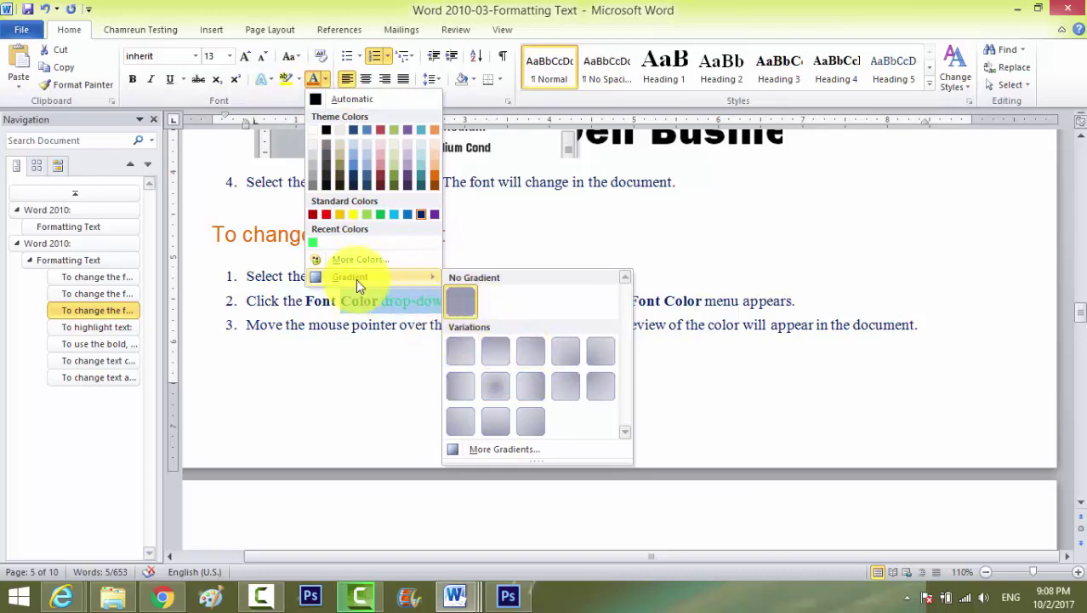
scroll(716, 268, up, 1)
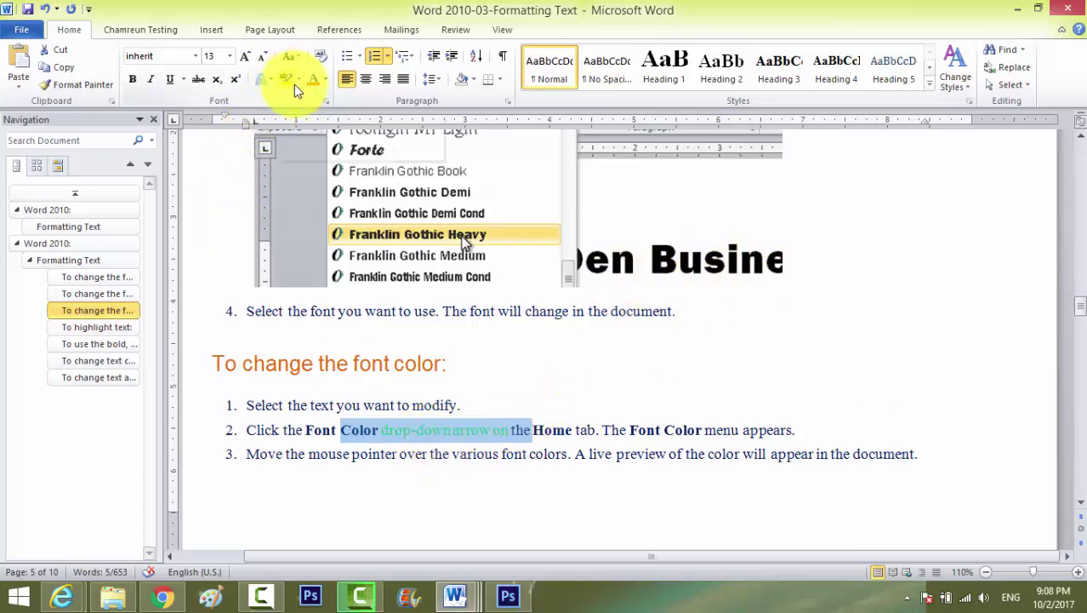
click(324, 81)
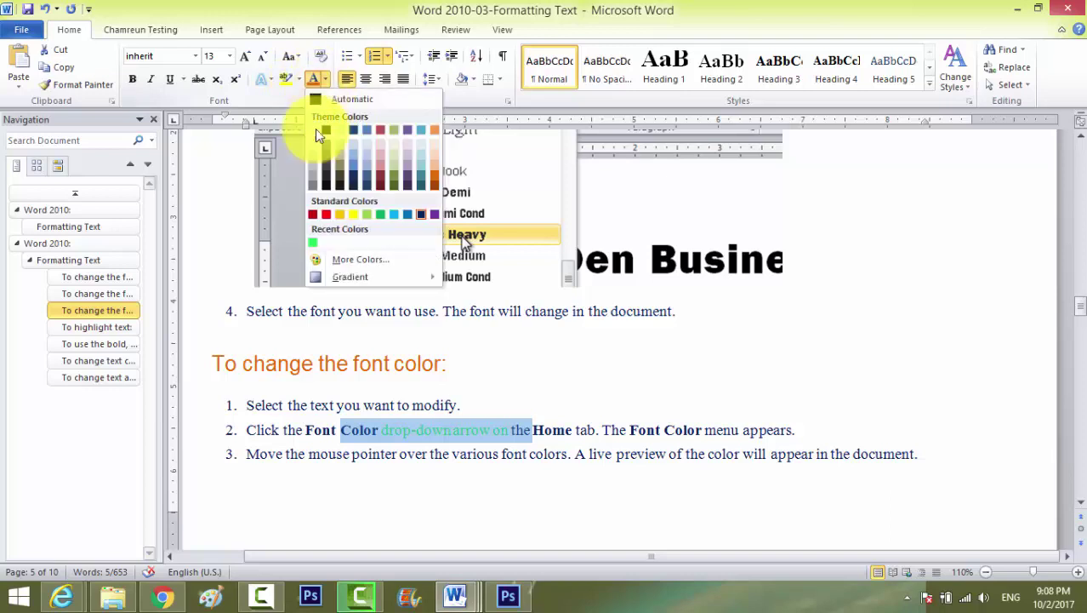
mouse_move(335, 277)
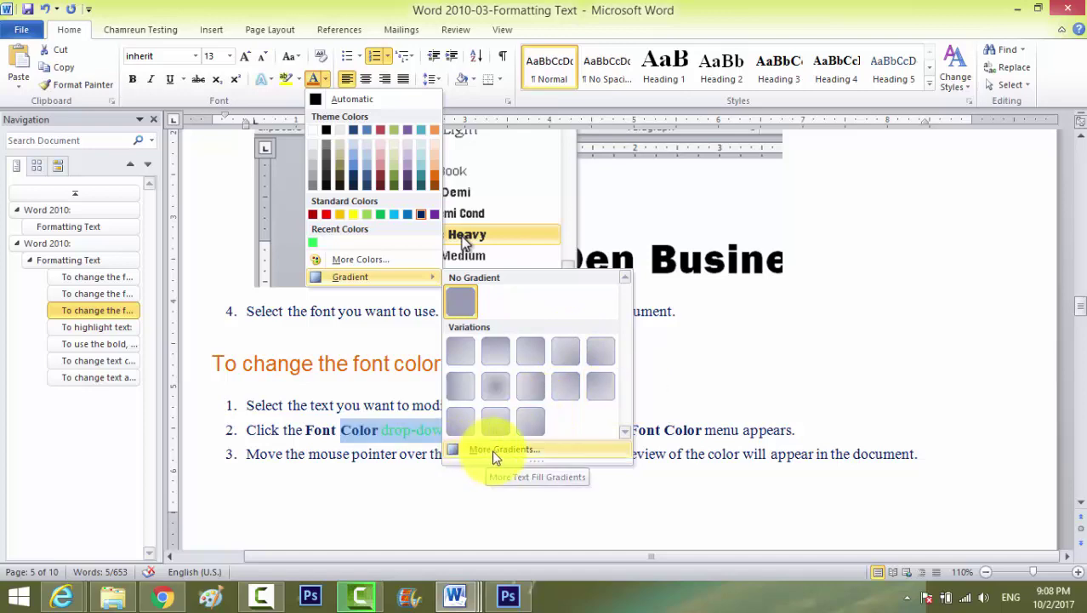
Scroll down to the 'To highlight text' instructions and their Highlight Color picture
scroll(729, 366, down, 2)
scroll(729, 366, down, 5)
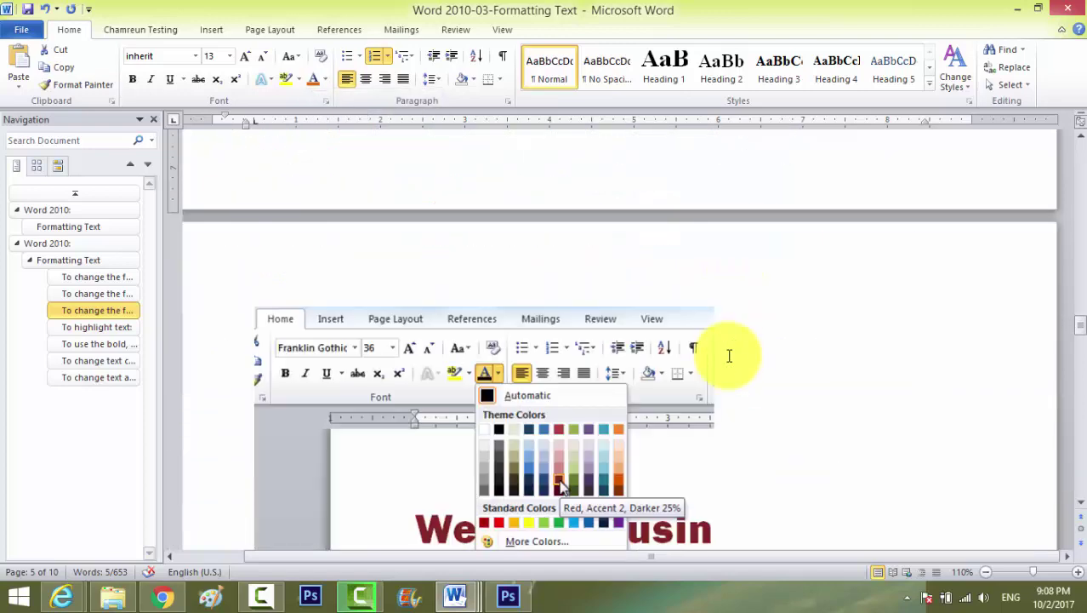
scroll(730, 366, down, 3)
scroll(617, 387, down, 3)
scroll(611, 383, down, 1)
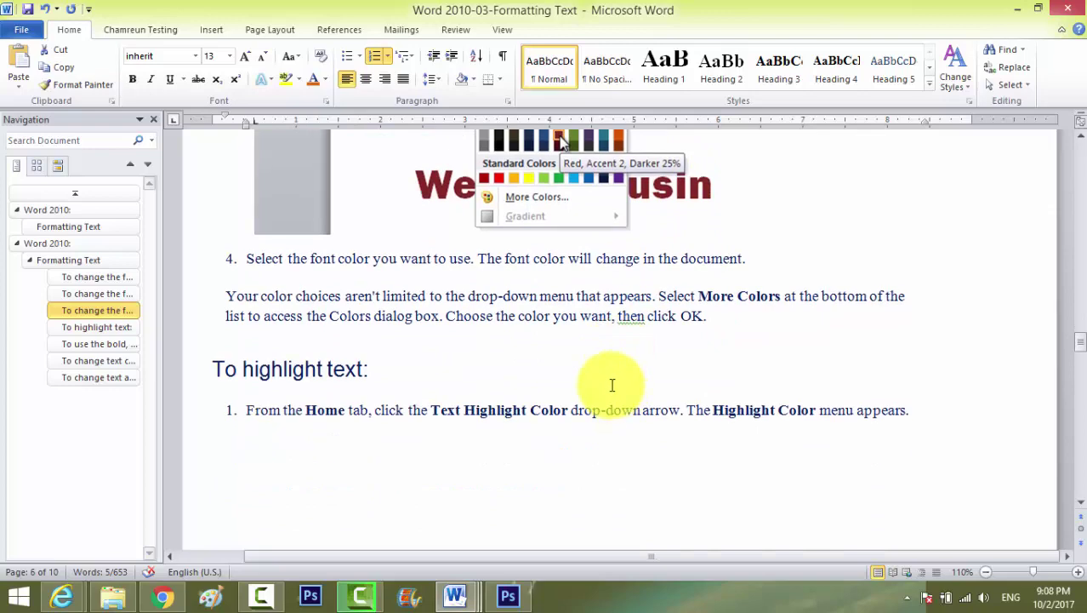
scroll(611, 385, down, 6)
scroll(612, 385, down, 4)
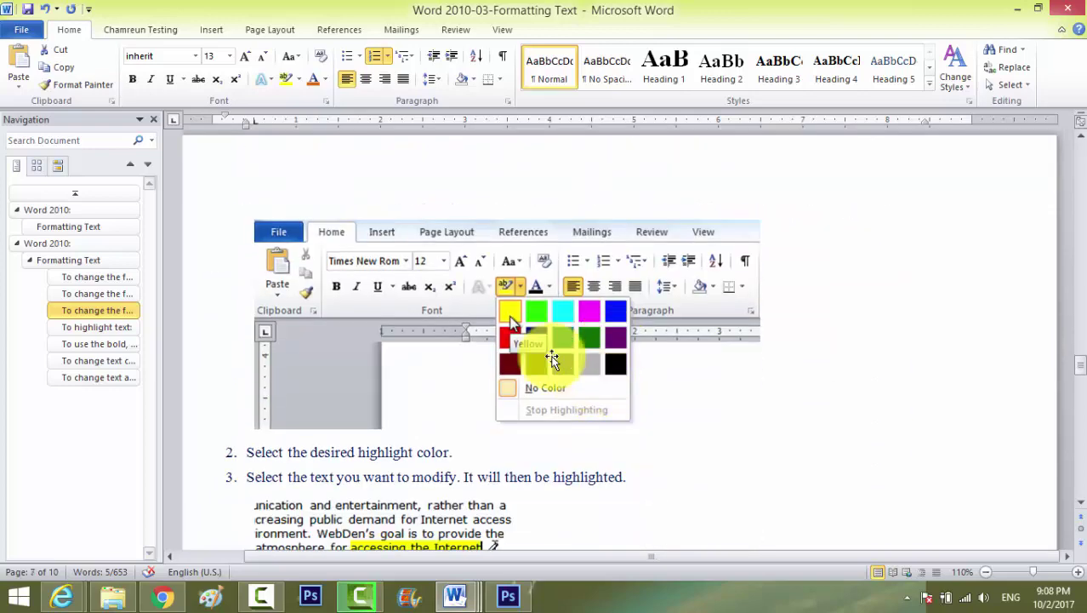
scroll(408, 315, up, 2)
scroll(363, 287, up, 1)
scroll(388, 323, down, 2)
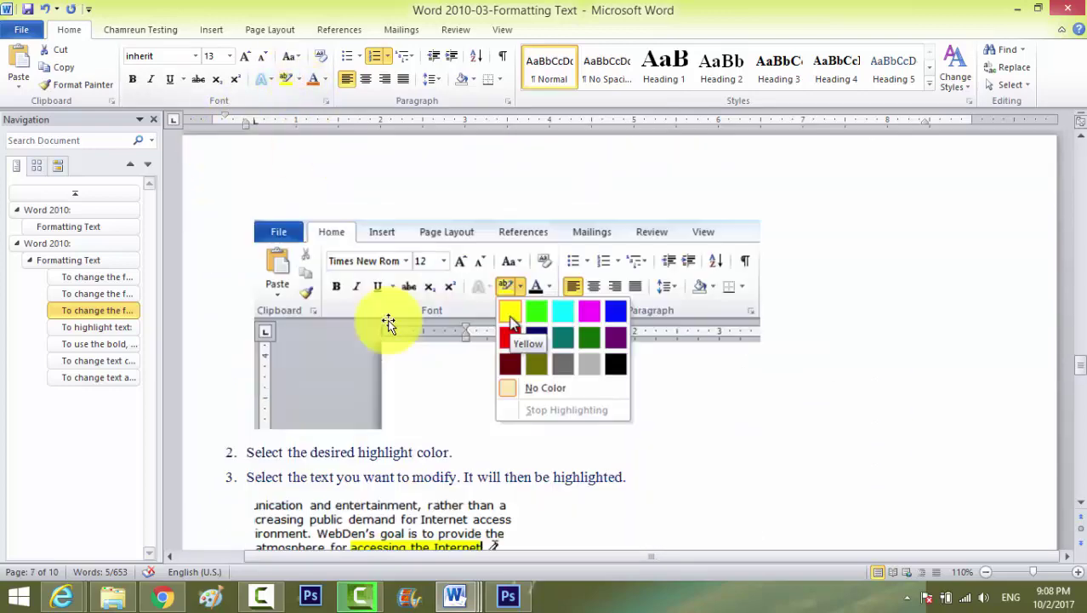
scroll(461, 347, down, 4)
click(425, 304)
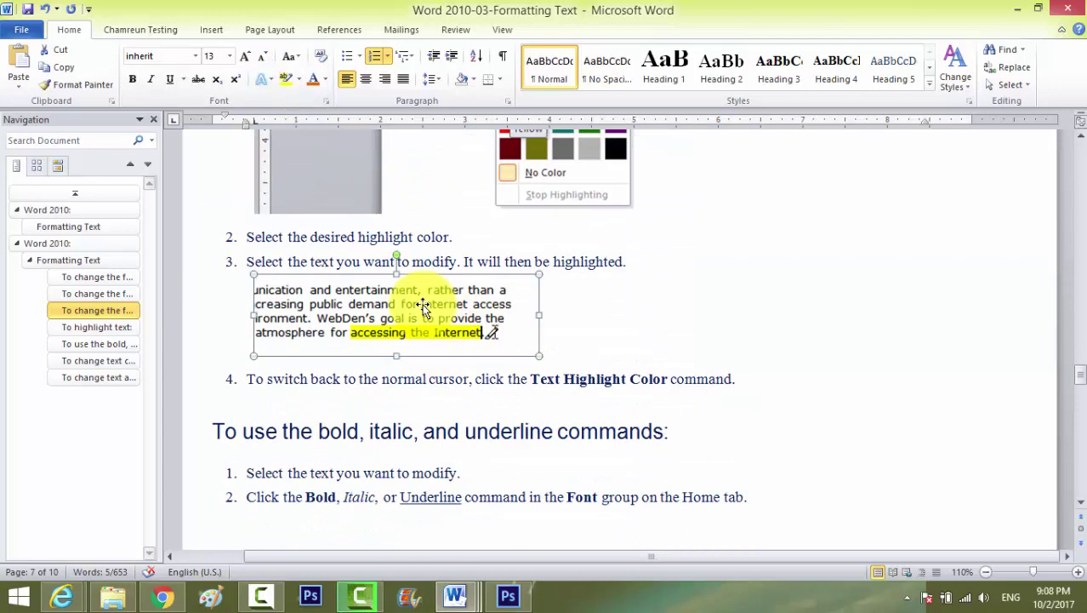
Highlight 'highlight' in yellow, then 'desired highlight color' in Bright Green
double_click(387, 237)
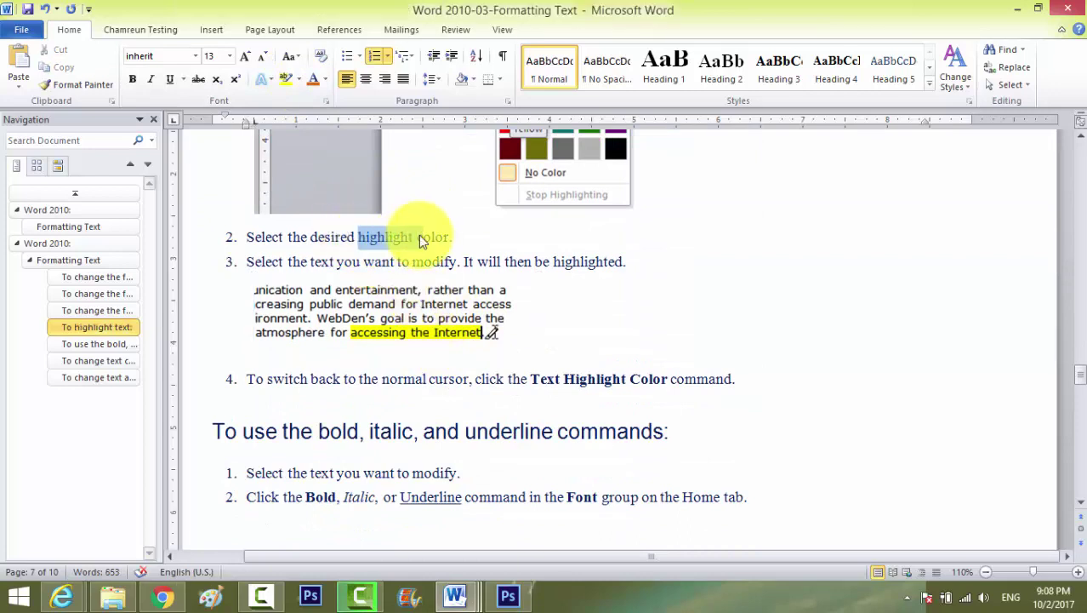
click(287, 80)
click(300, 80)
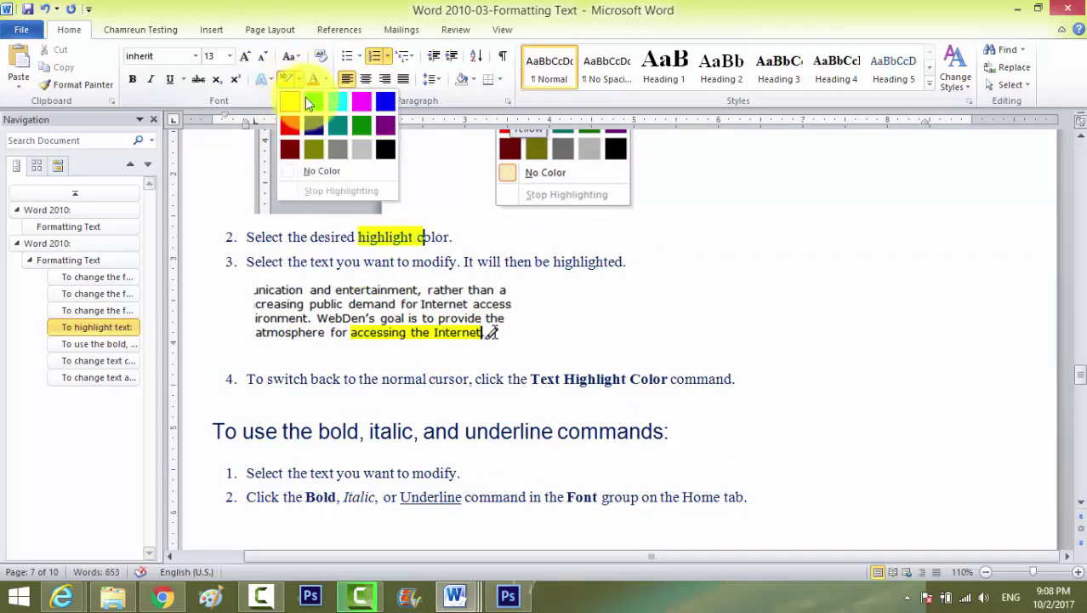
click(313, 103)
drag(449, 237, 310, 237)
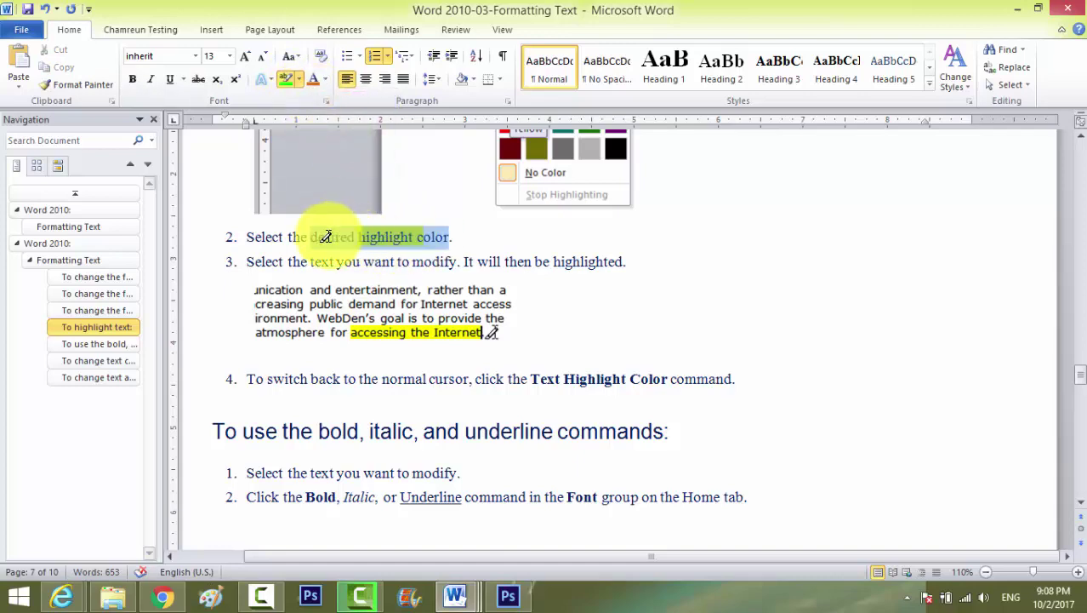
scroll(553, 247, up, 1)
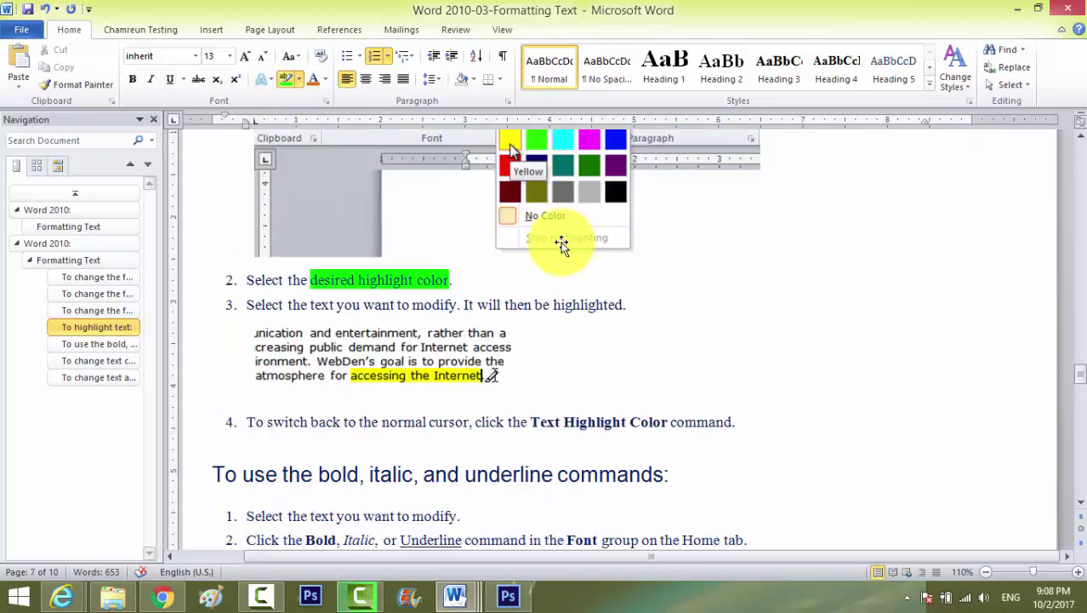
scroll(561, 268, down, 1)
scroll(560, 281, down, 1)
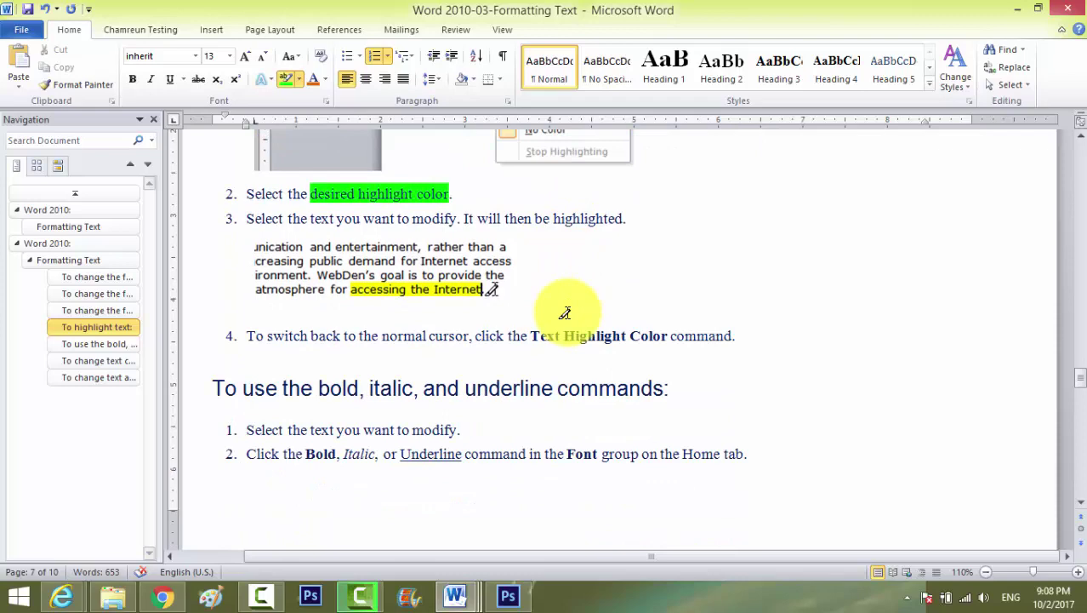
scroll(565, 313, down, 1)
scroll(565, 310, down, 1)
scroll(572, 310, down, 3)
Highlight the word 'alignment:' in the 'To change text alignment:' heading in green
scroll(579, 309, down, 3)
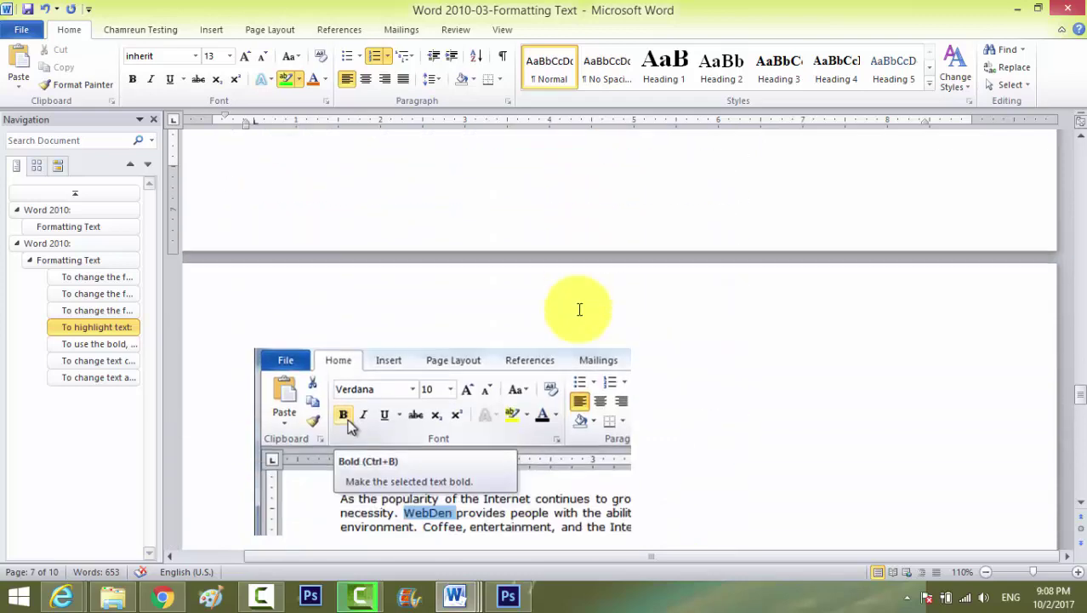
scroll(575, 306, up, 5)
scroll(596, 280, down, 5)
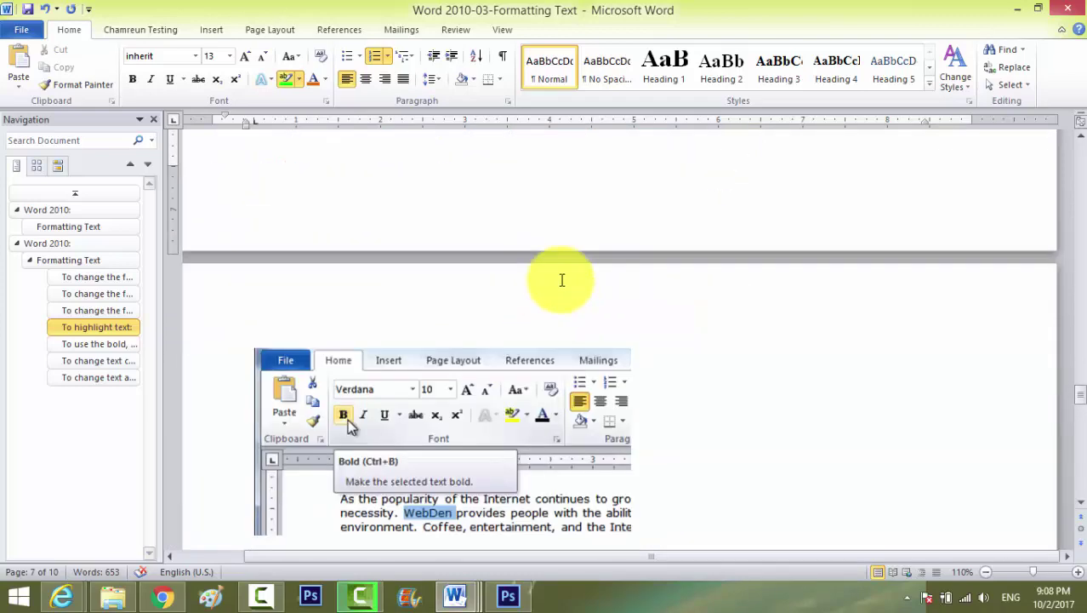
scroll(408, 292, down, 6)
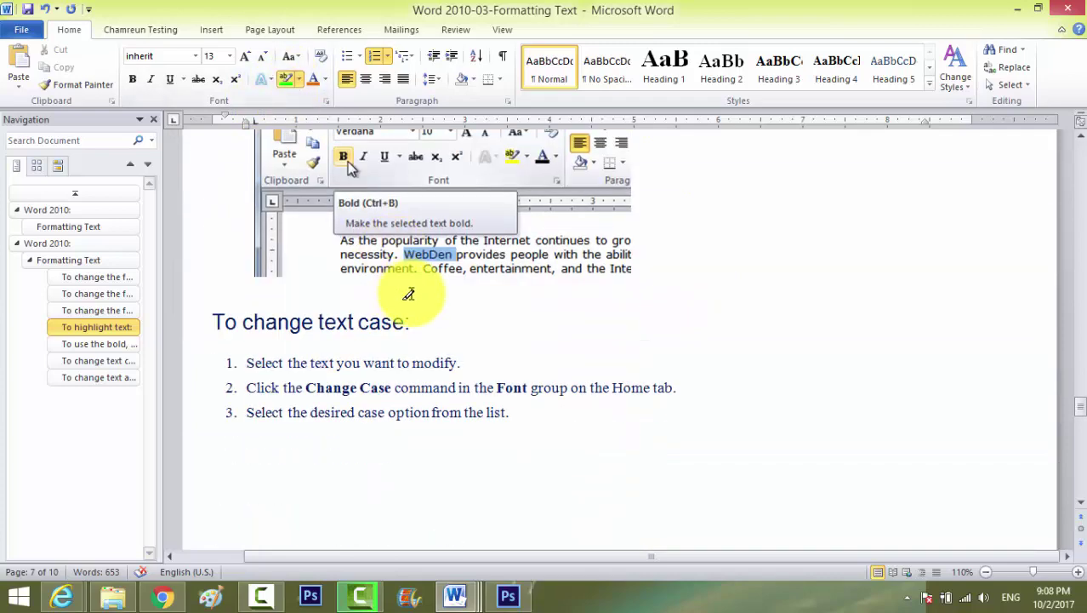
scroll(407, 292, down, 3)
scroll(361, 275, up, 1)
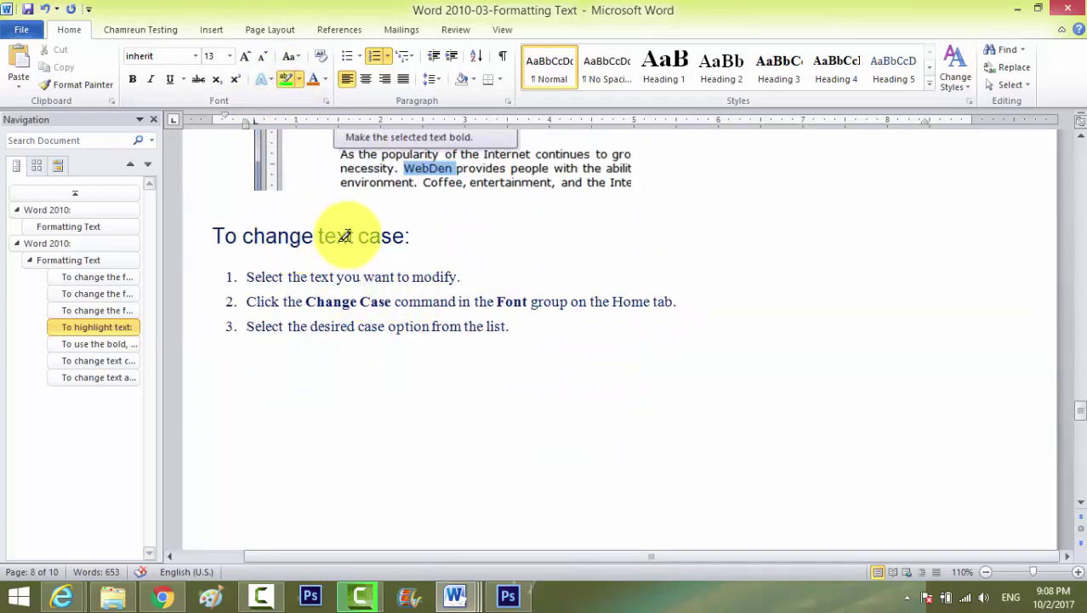
scroll(371, 296, down, 5)
scroll(372, 295, down, 3)
scroll(543, 214, down, 4)
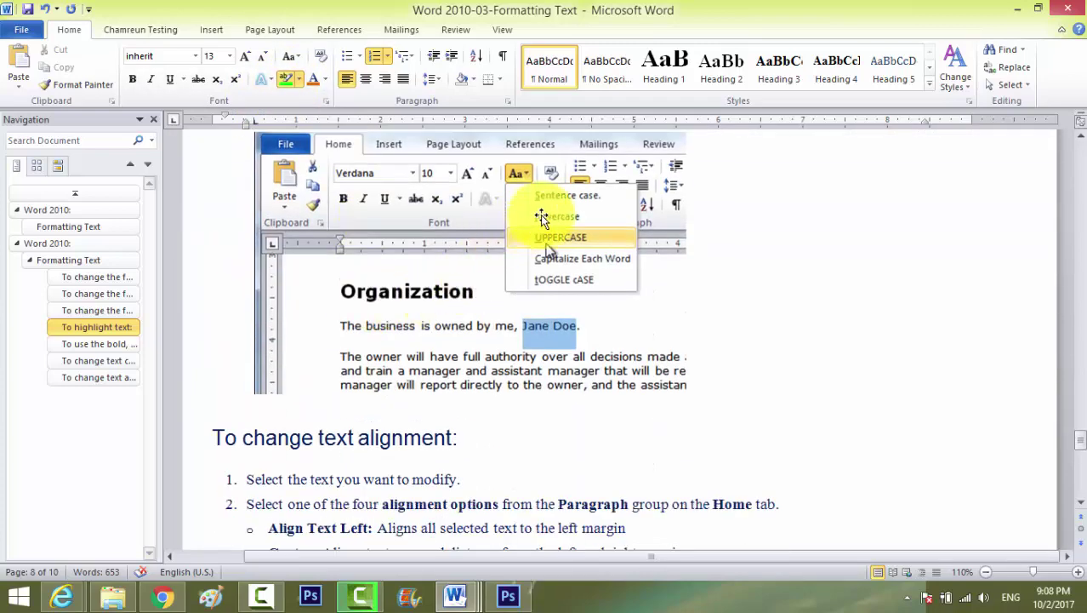
scroll(485, 311, down, 4)
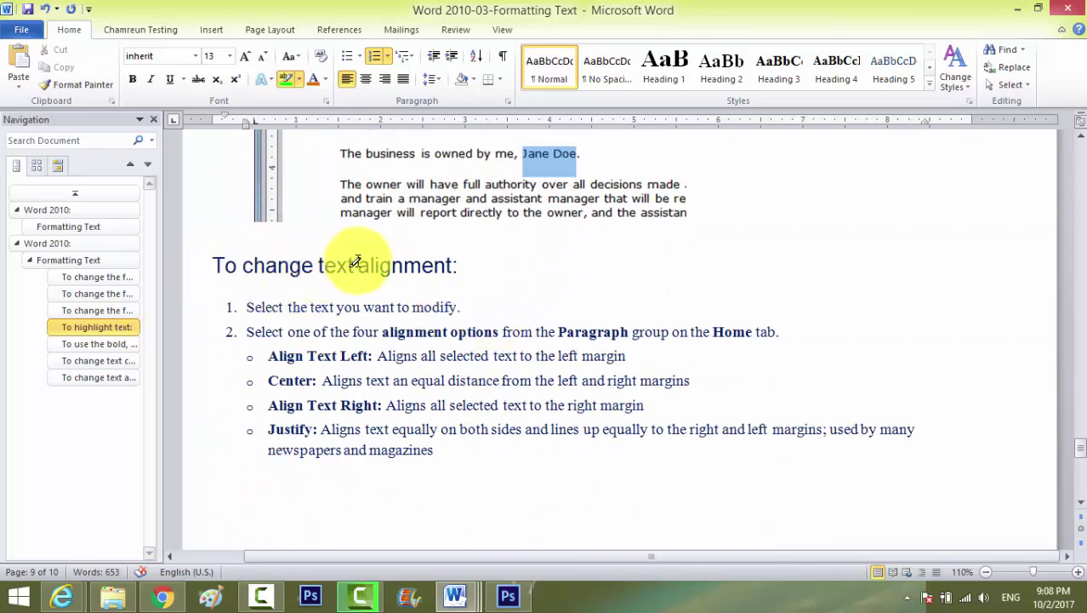
drag(358, 265, 460, 265)
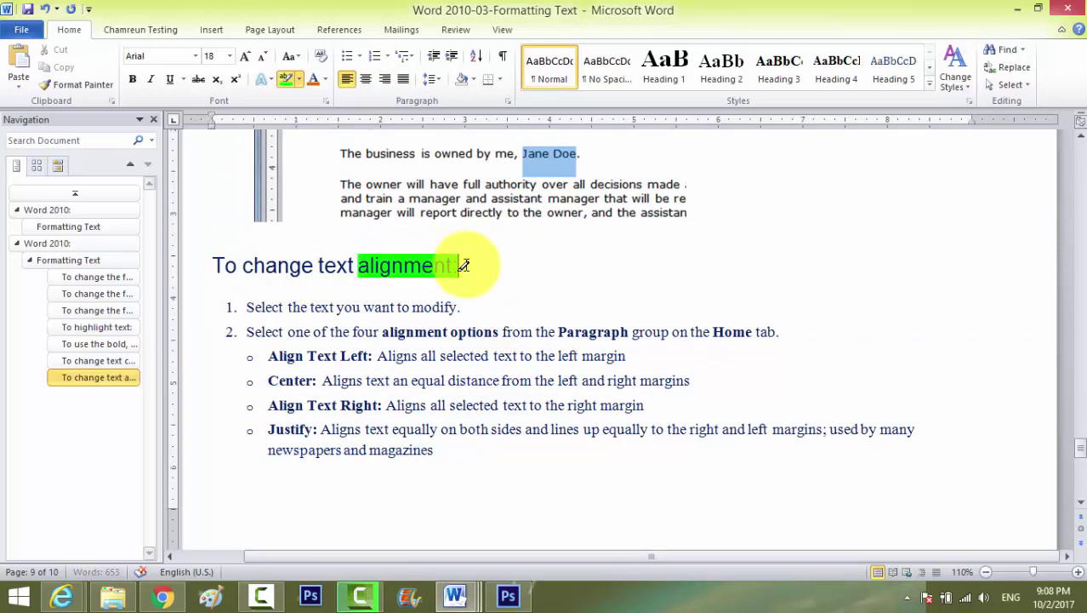
Try right and center alignment on the 'To change text alignment:' heading
click(387, 81)
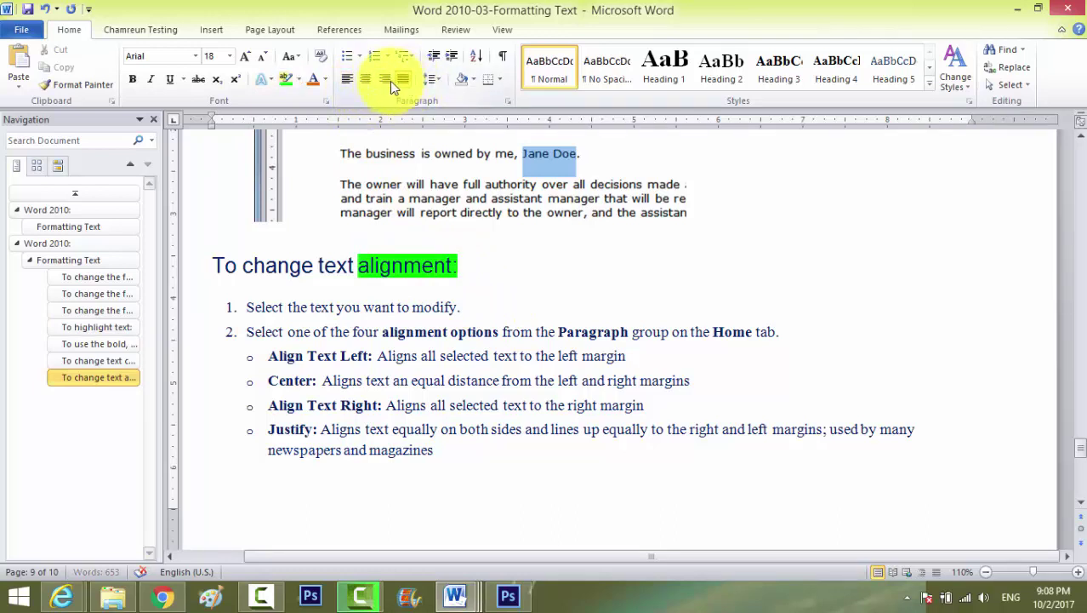
click(365, 80)
click(348, 79)
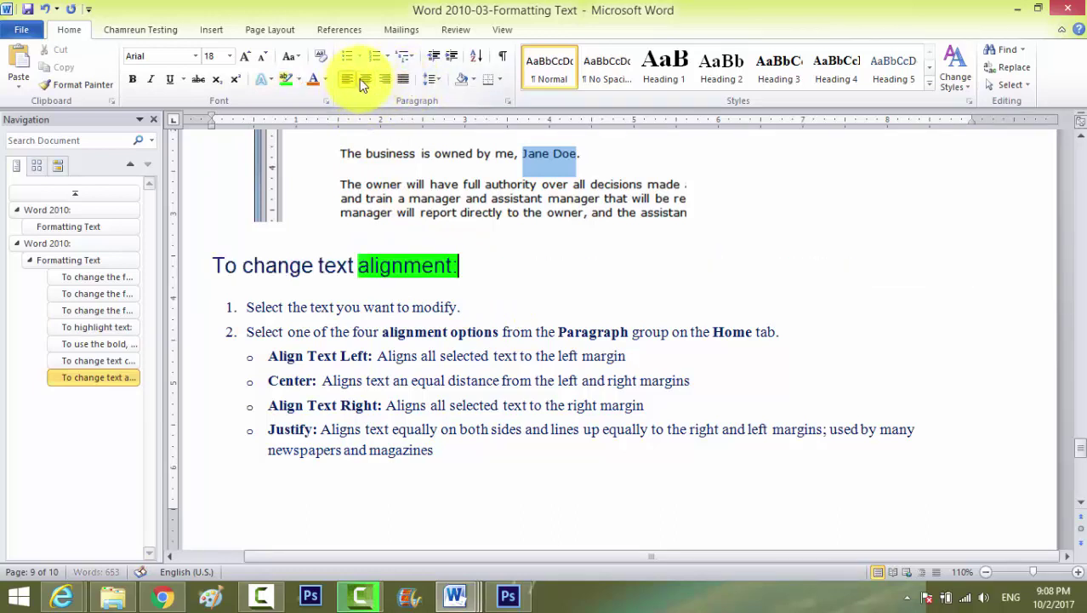
click(365, 79)
click(383, 79)
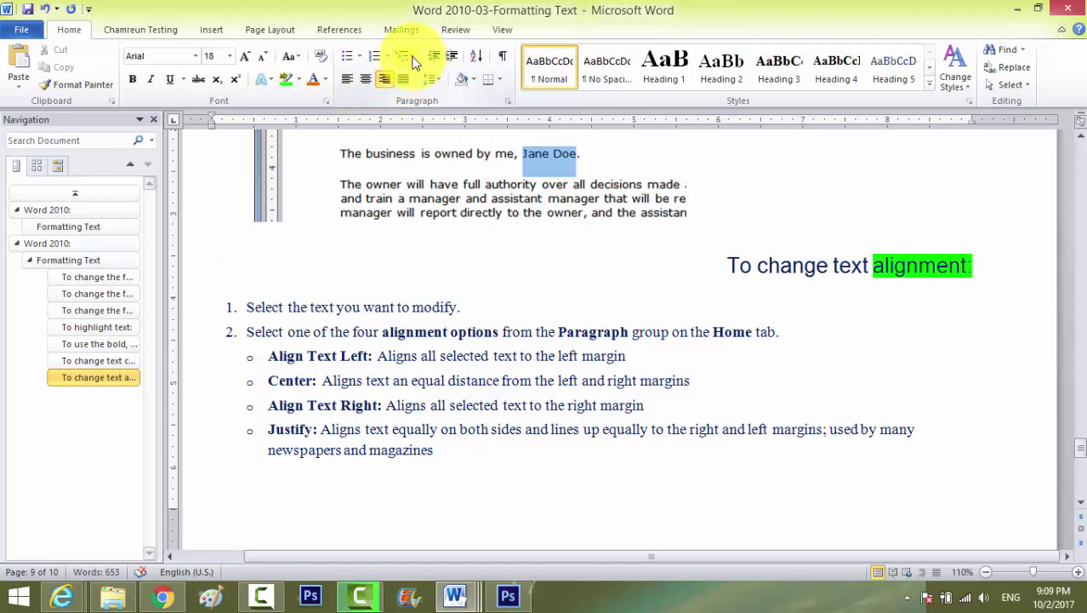
Browse Multilevel List styles without choosing one, then center and return the heading to left alignment
click(411, 58)
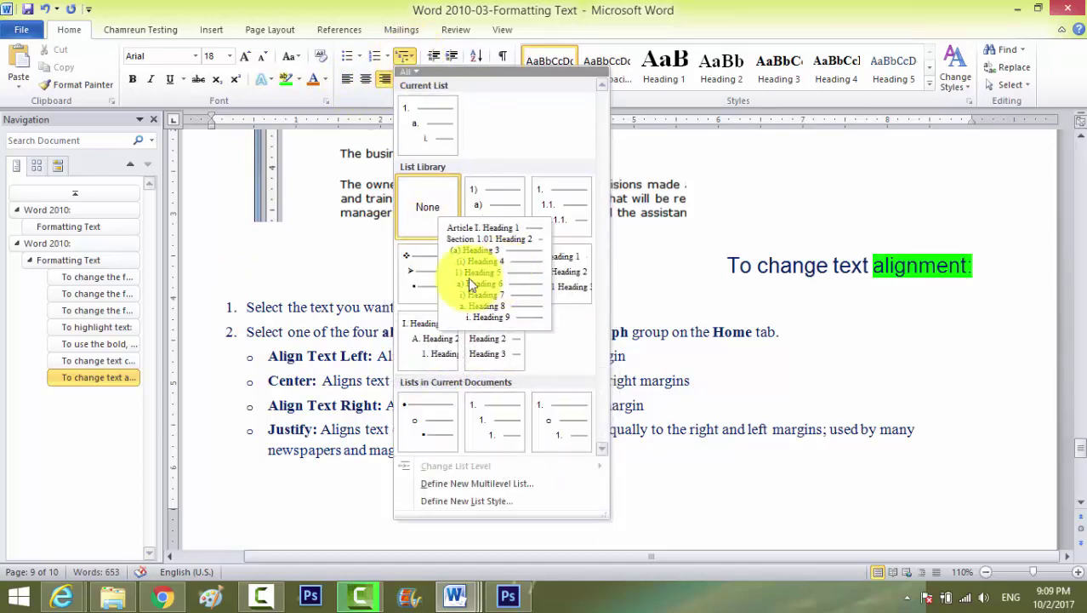
click(284, 273)
key(ctrl+e)
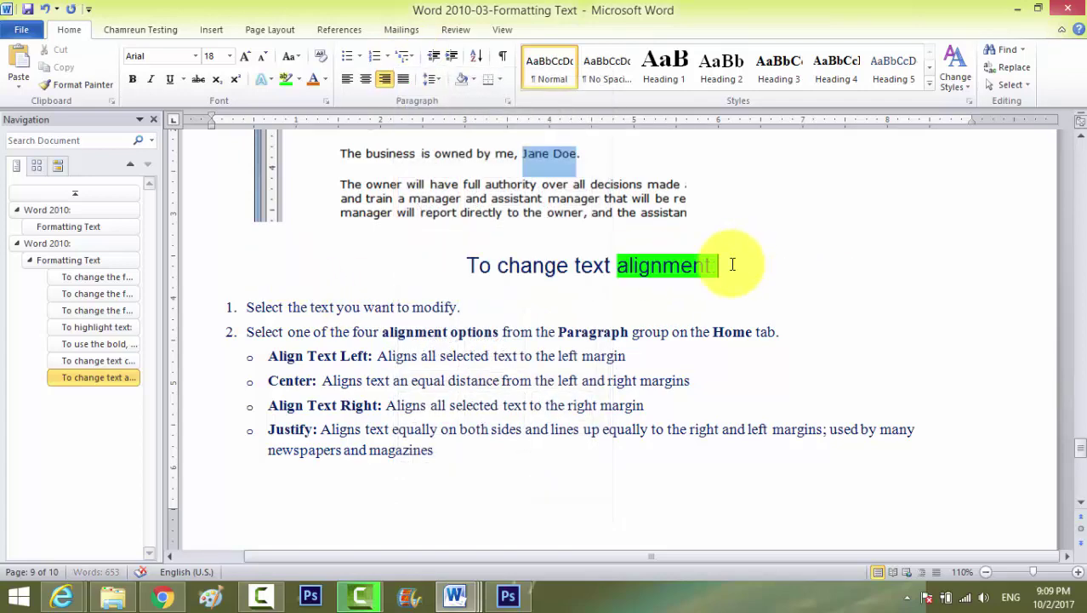
key(ctrl+l)
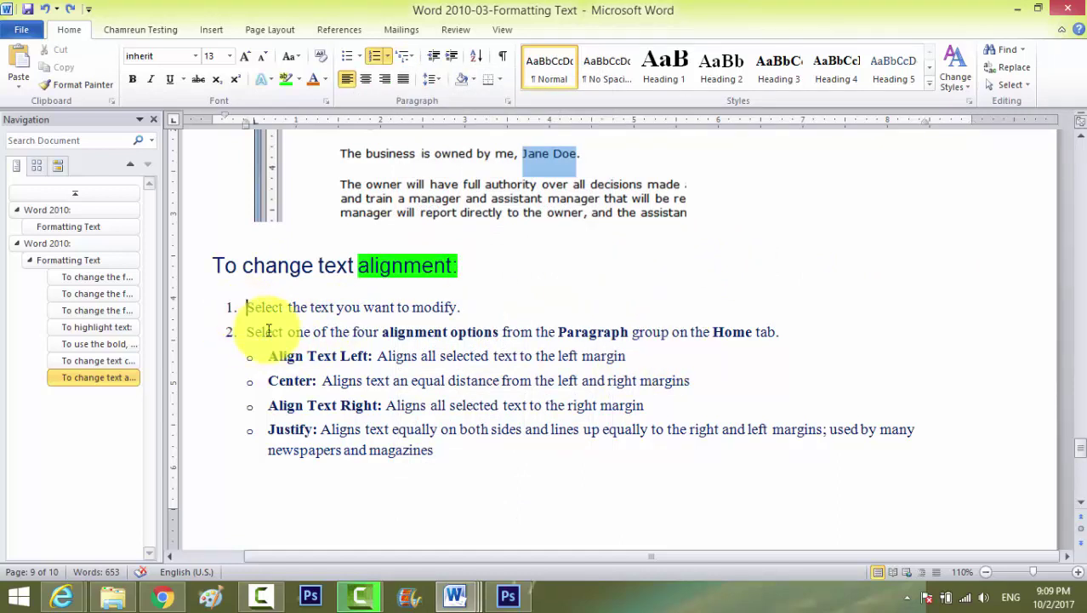
click(305, 429)
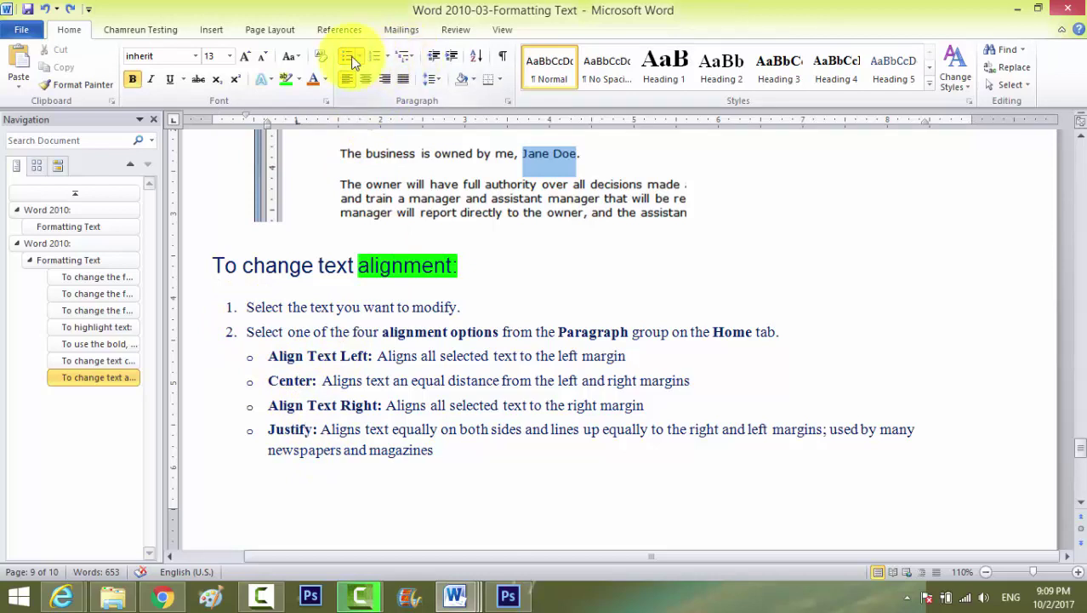
click(257, 358)
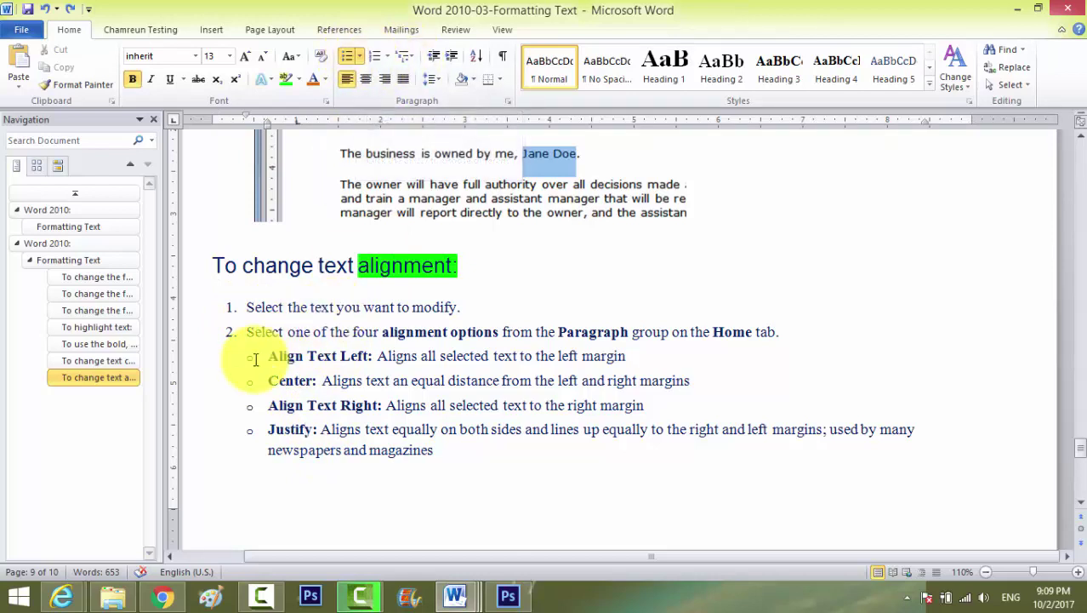
click(360, 56)
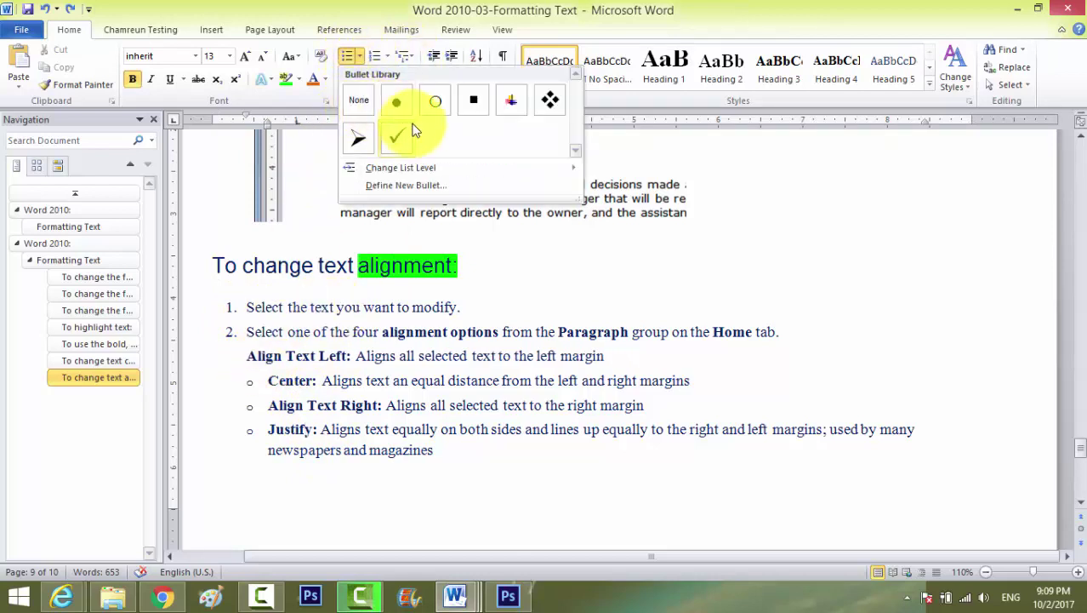
mouse_move(419, 170)
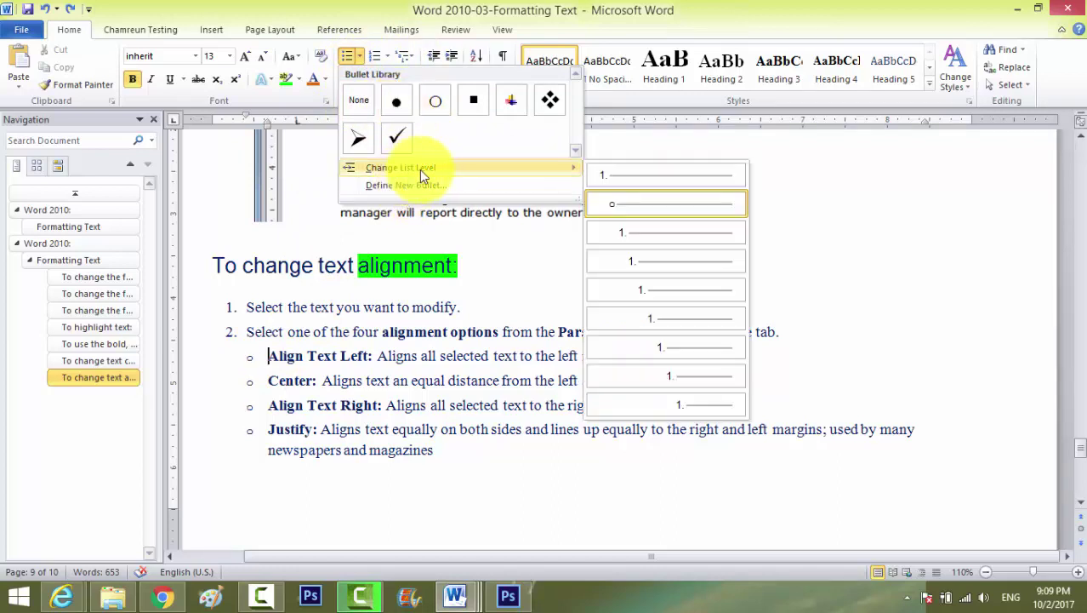
click(388, 58)
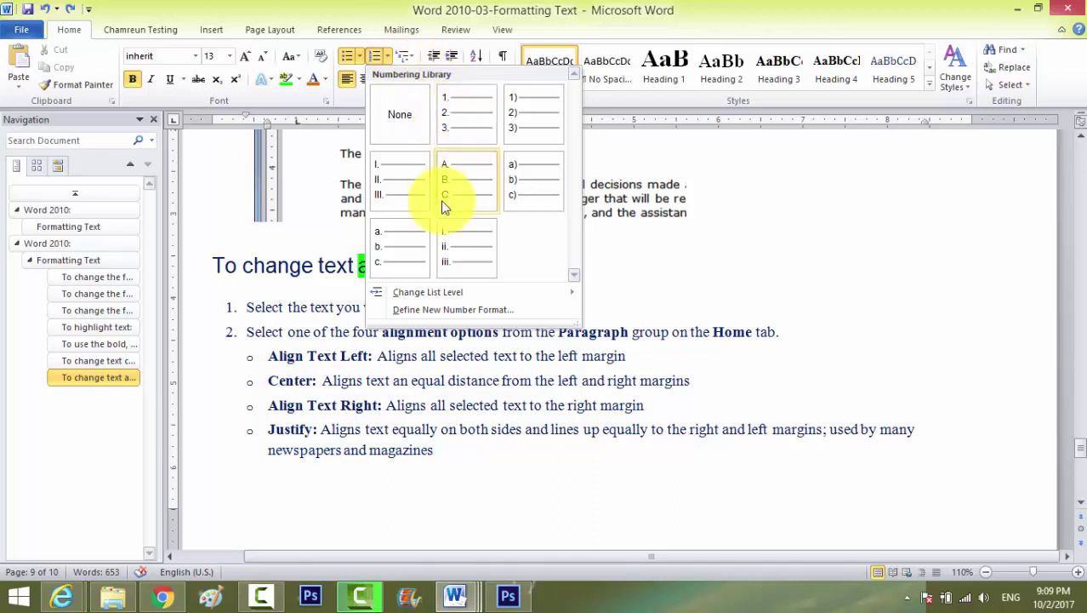
mouse_move(431, 288)
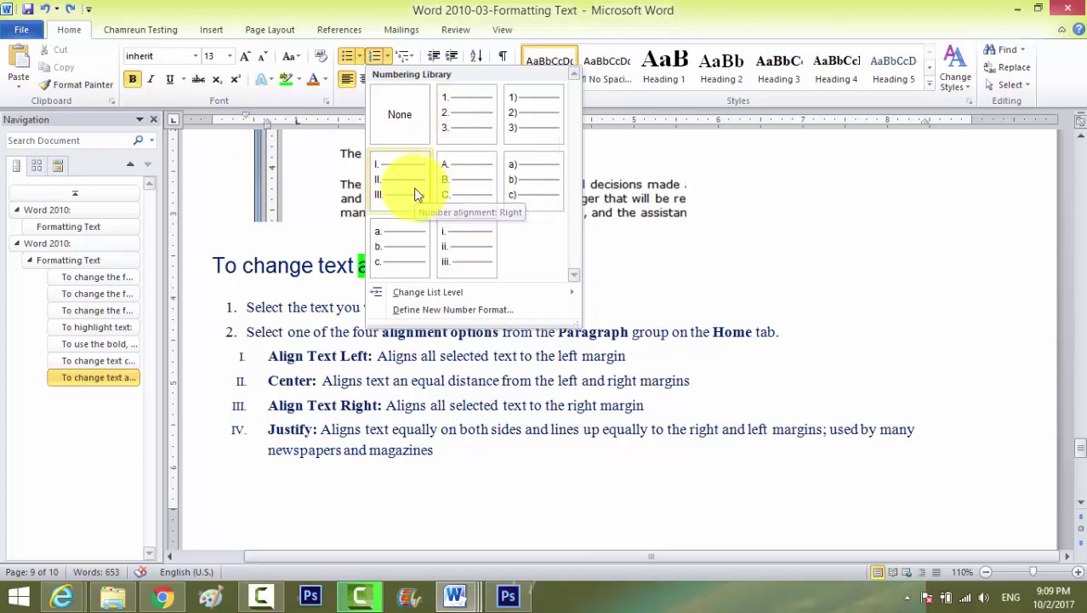
click(665, 271)
scroll(453, 347, down, 5)
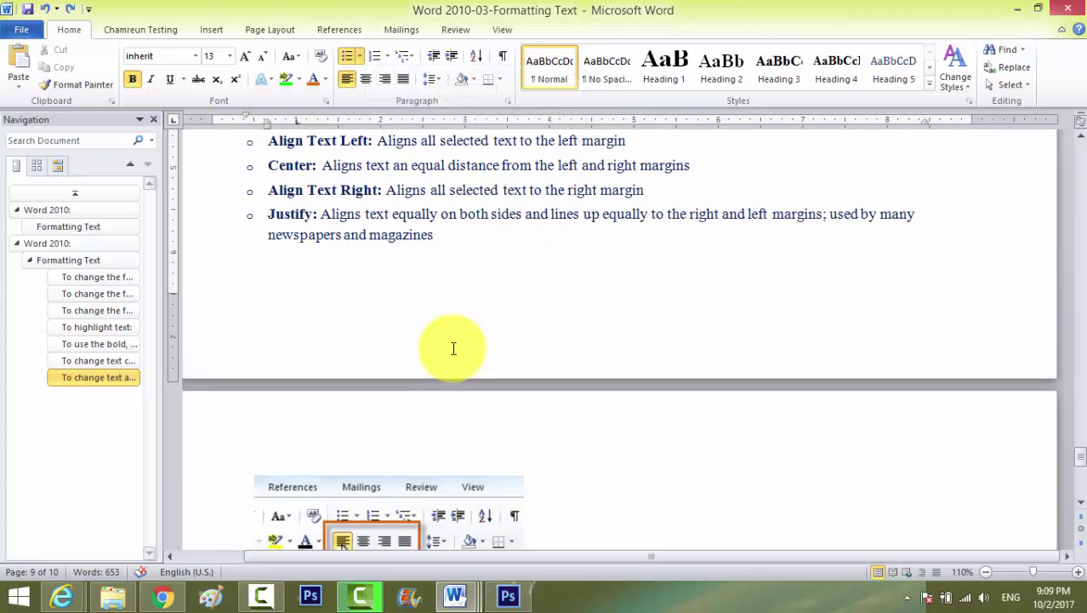
scroll(454, 347, down, 3)
scroll(450, 347, down, 3)
scroll(395, 338, down, 6)
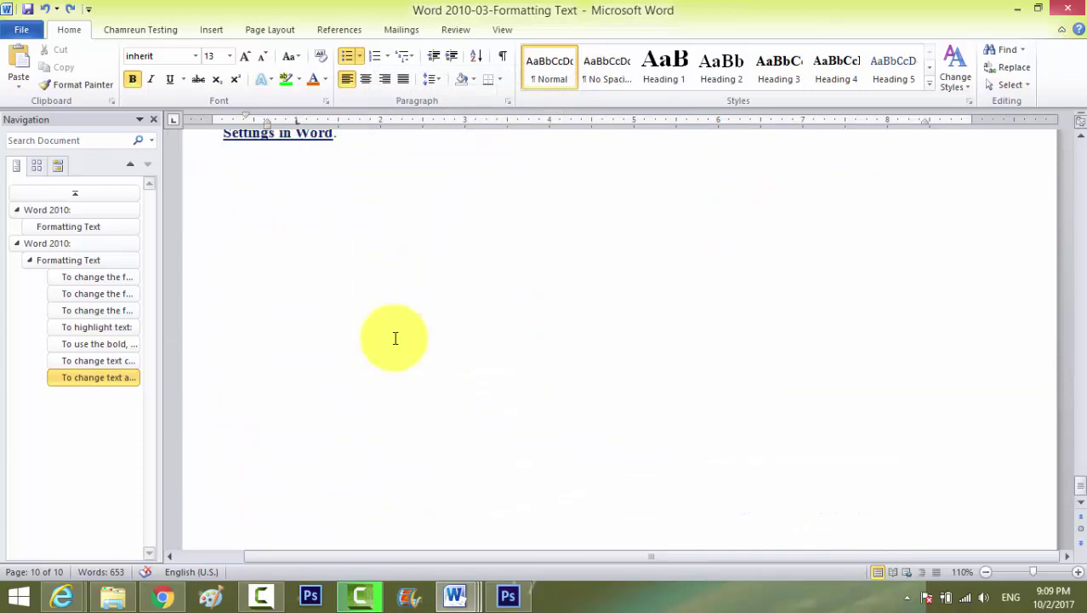
scroll(403, 340, down, 1)
scroll(403, 340, up, 3)
scroll(428, 355, up, 8)
scroll(430, 355, up, 6)
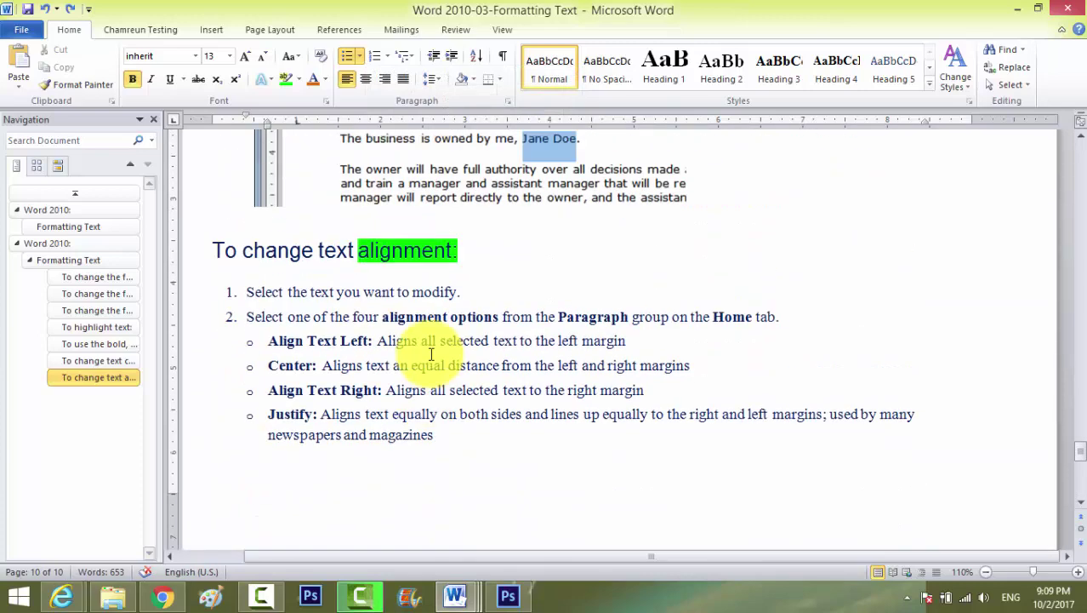
scroll(430, 356, up, 8)
scroll(430, 356, up, 2)
scroll(430, 355, up, 5)
scroll(431, 353, up, 5)
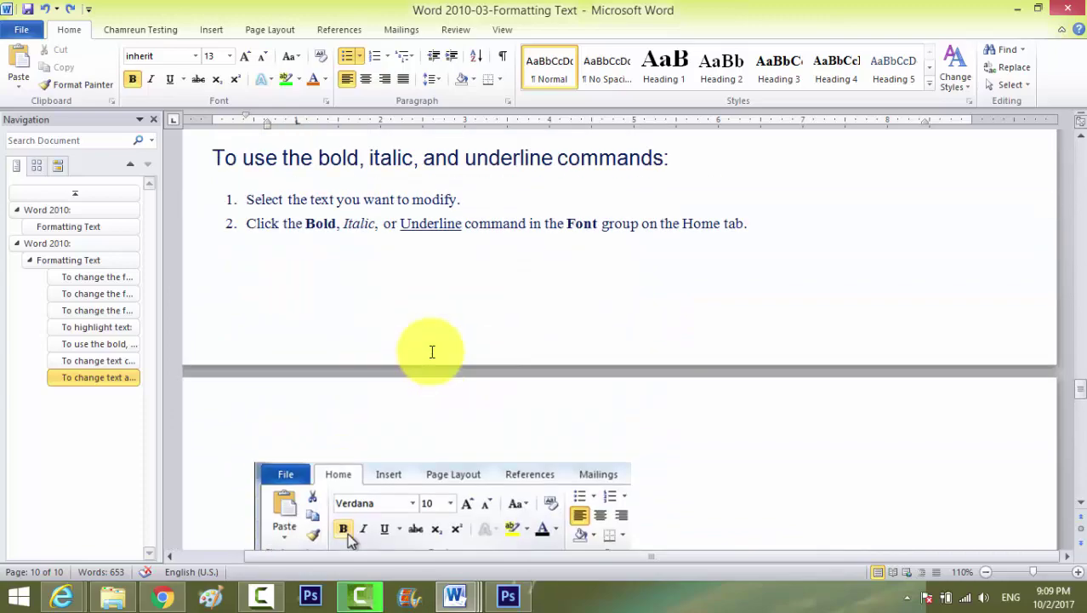
scroll(432, 327, up, 5)
scroll(432, 323, up, 5)
scroll(433, 331, up, 5)
scroll(435, 325, up, 5)
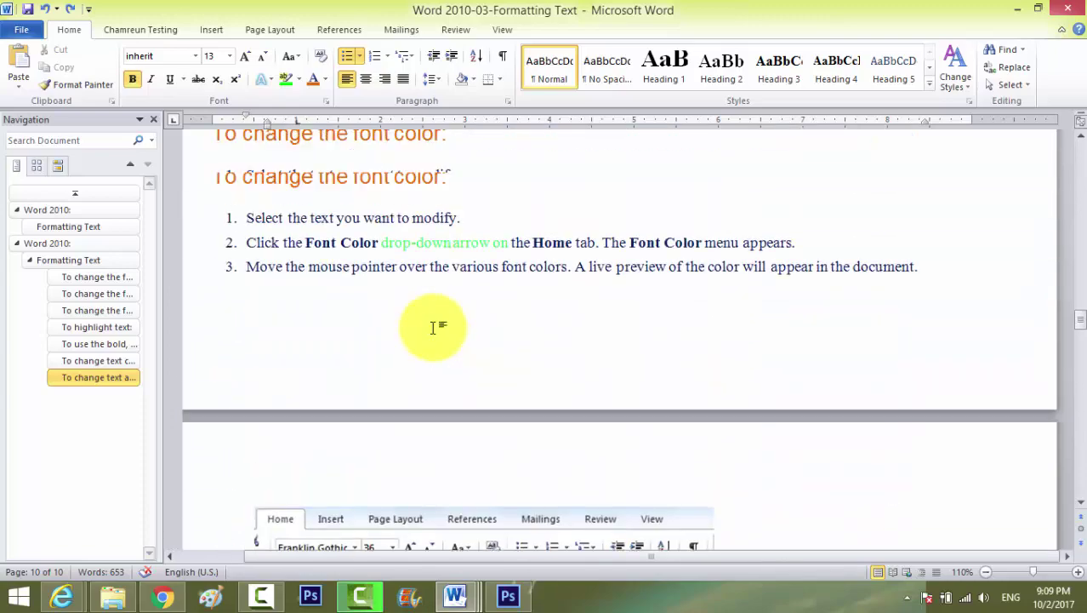
scroll(433, 327, up, 5)
scroll(432, 327, up, 5)
Bring the YouTube channel's home page into view, showing its subscribe banner and recently uploaded videos
drag(1072, 293, 1064, 140)
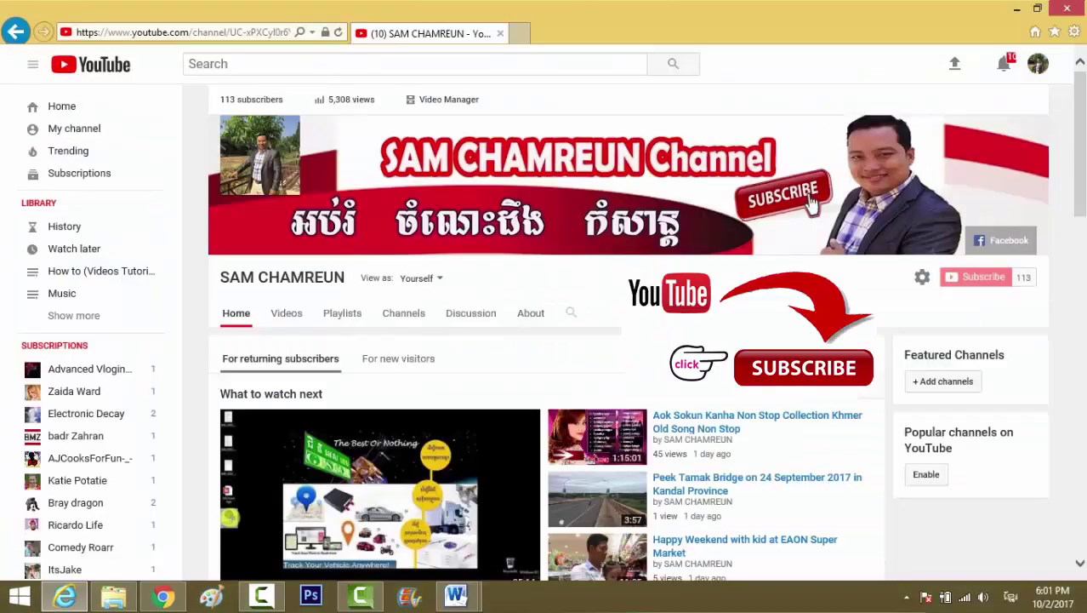